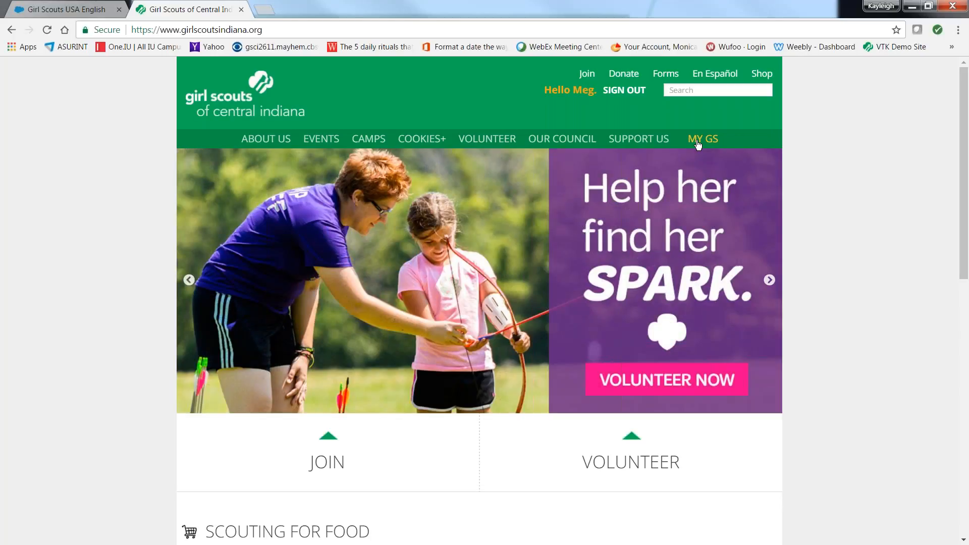
Step: Open the member profile from the MyGS welcome page and review the household's membership table down to the add-member section
click(92, 10)
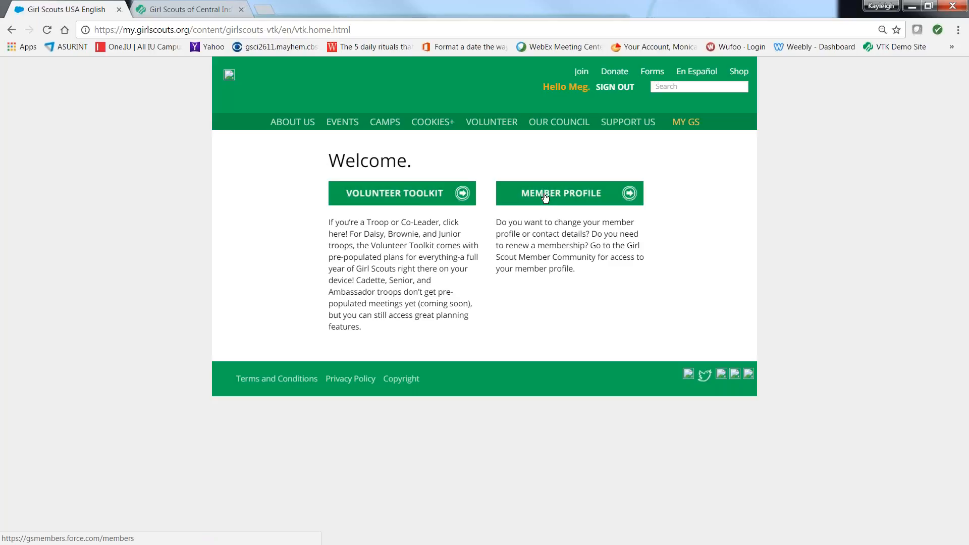
click(630, 195)
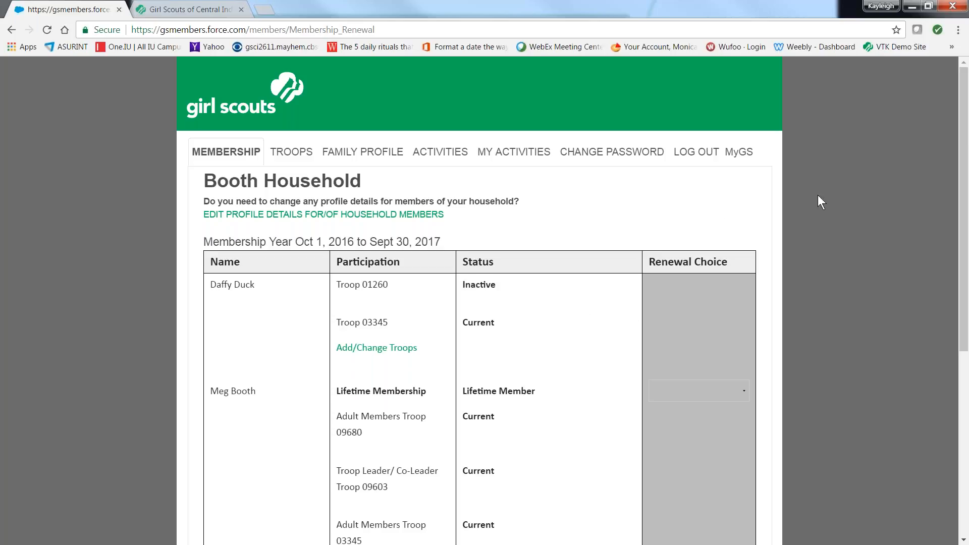
drag(965, 87, 966, 161)
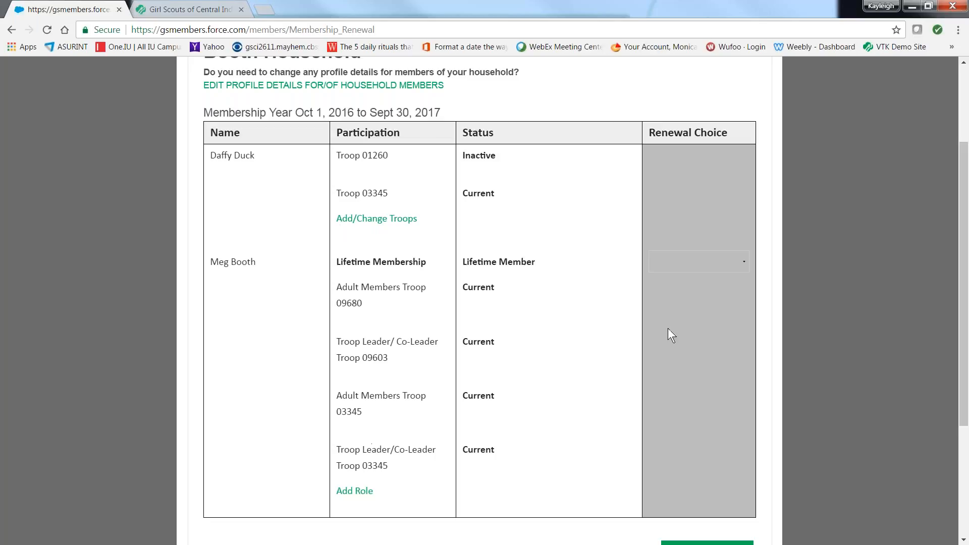
drag(959, 158, 958, 247)
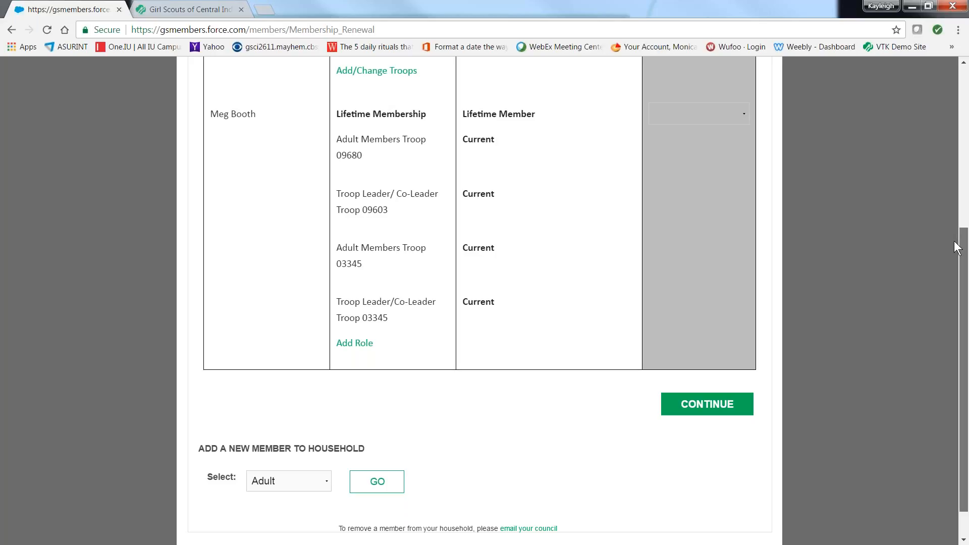
drag(960, 247, 964, 92)
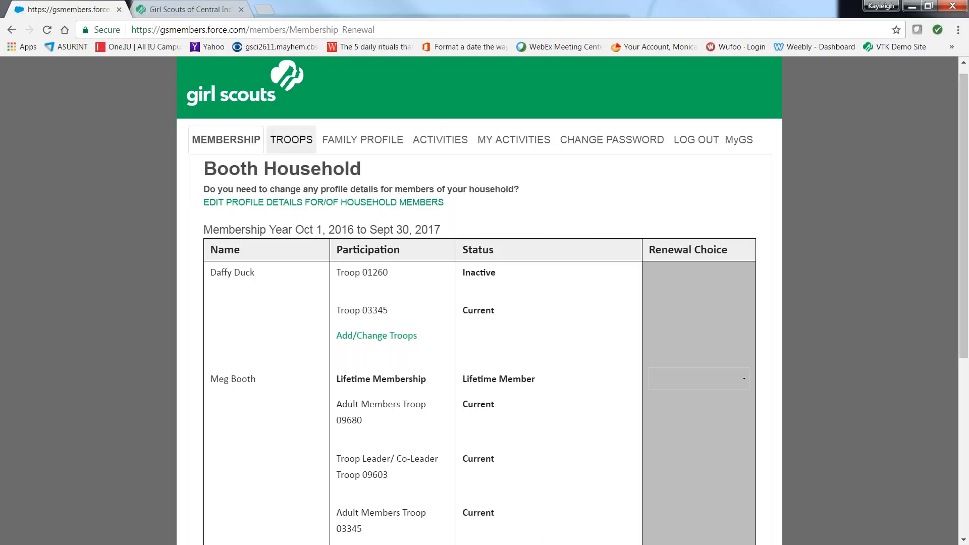
Step: Open the girl member's details for editing in the family profile and replace her first street address line
click(353, 146)
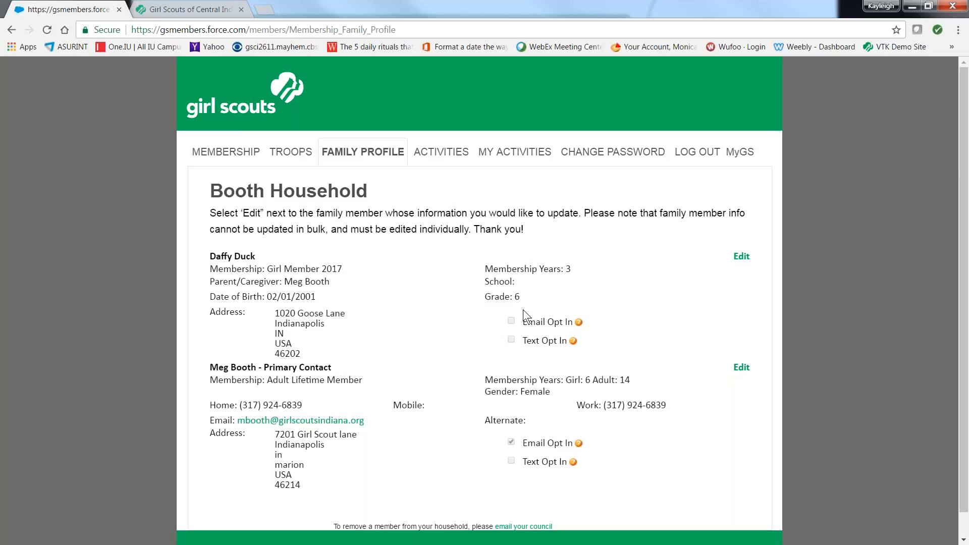
click(740, 256)
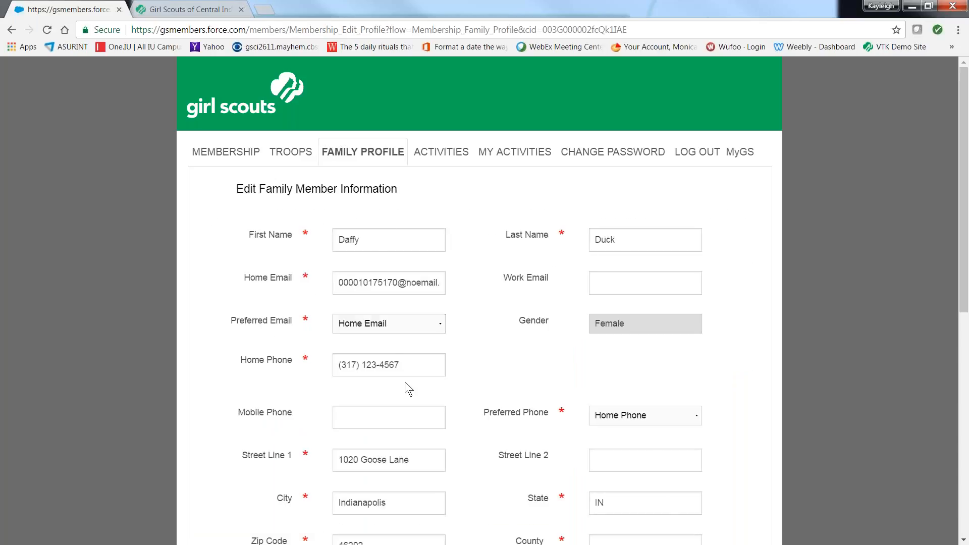
drag(413, 459, 261, 460)
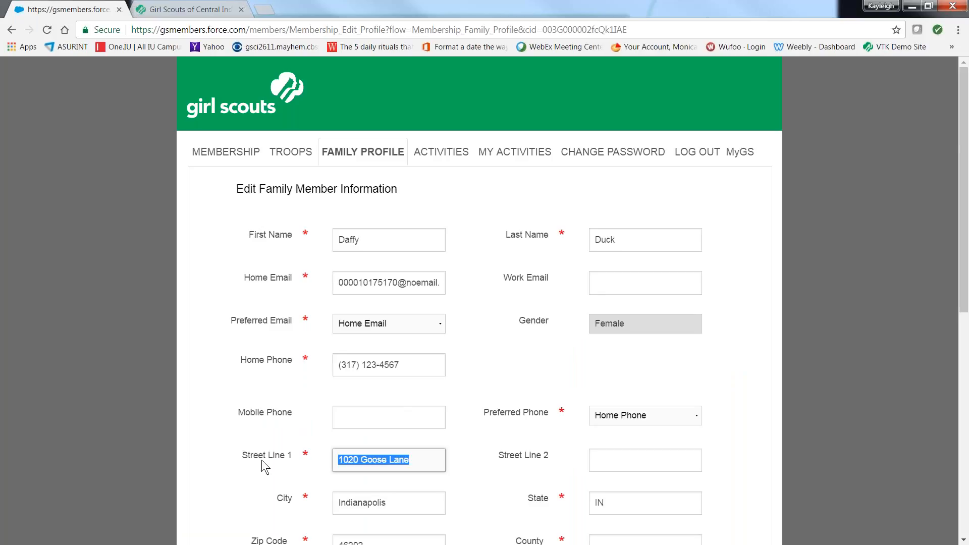
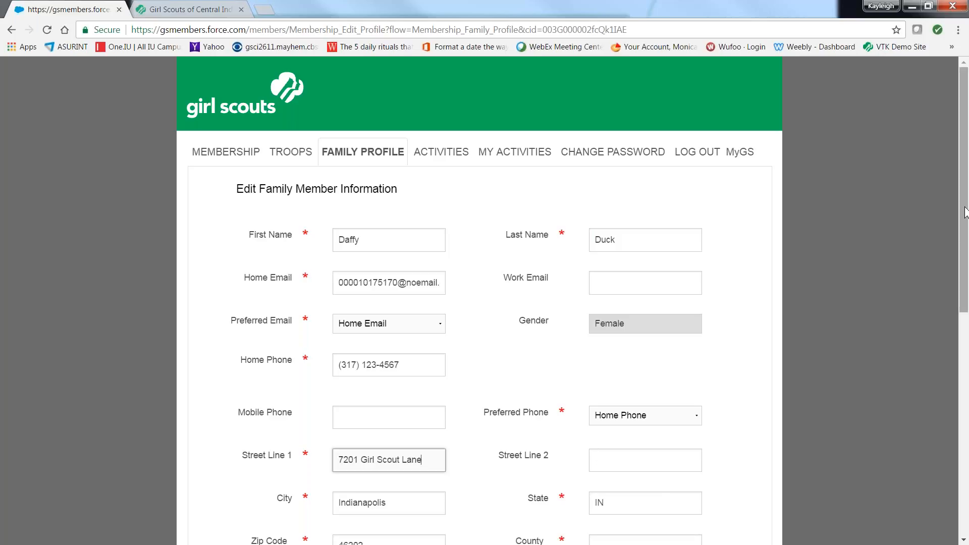
Step: Change the last two digits of the zip code in the girl member's profile to match the new address
drag(963, 214, 956, 287)
click(378, 402)
key(BackSpace)
key(BackSpace)
text(14)
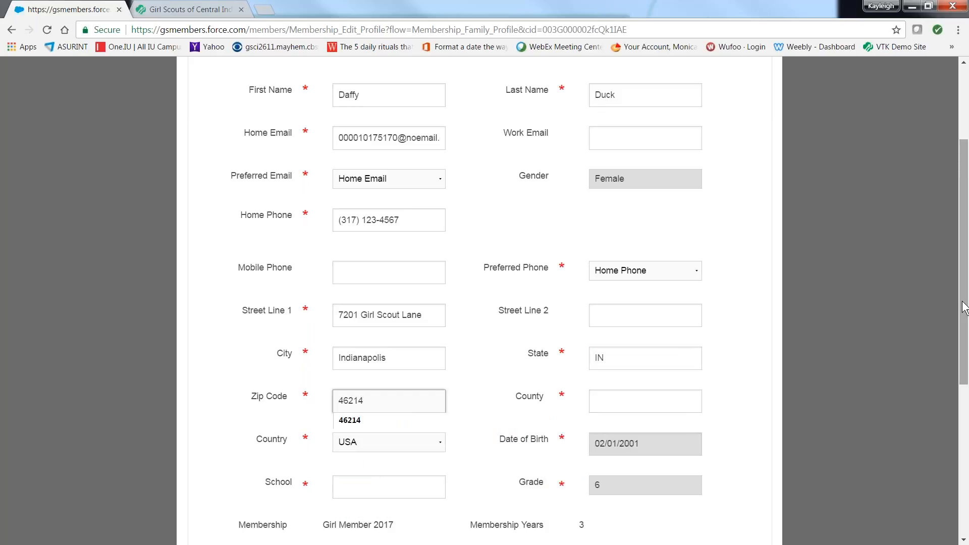
Step: Replace the placeholder home email in the girl member's profile with the parent's email address
drag(964, 297, 930, 248)
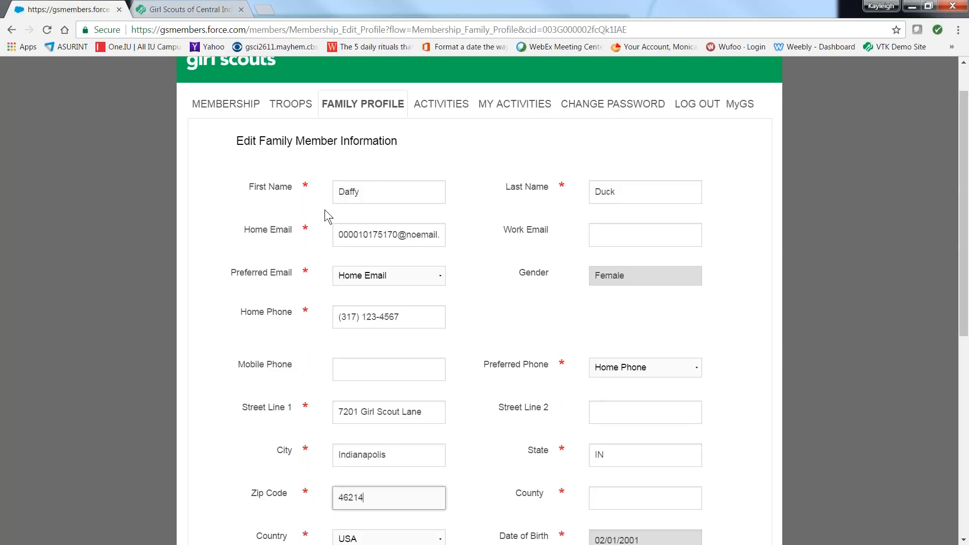
triple_click(440, 237)
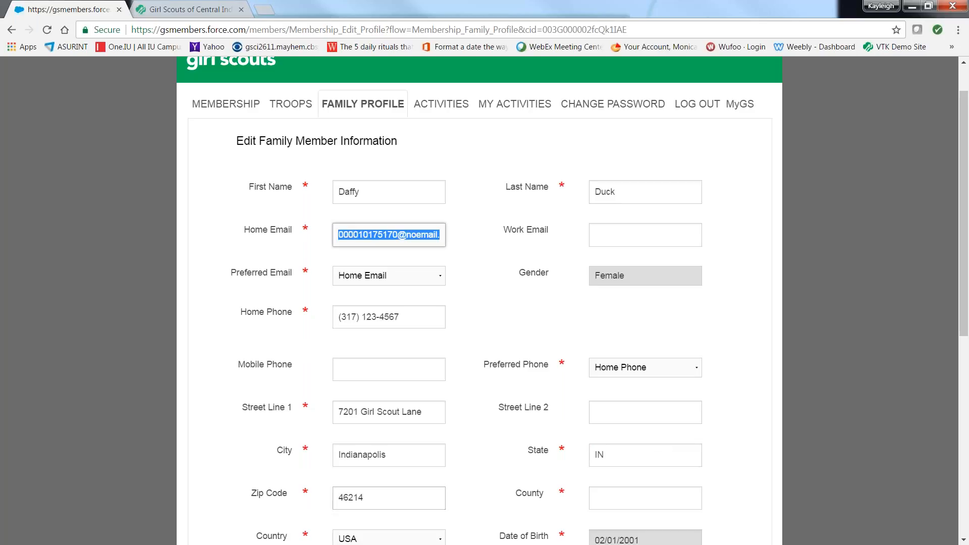
text(gs)
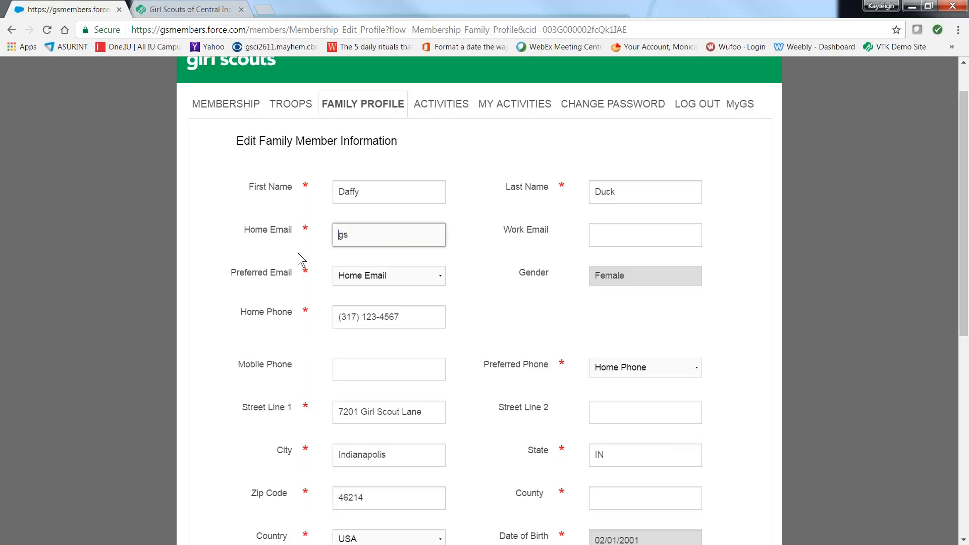
key(Home)
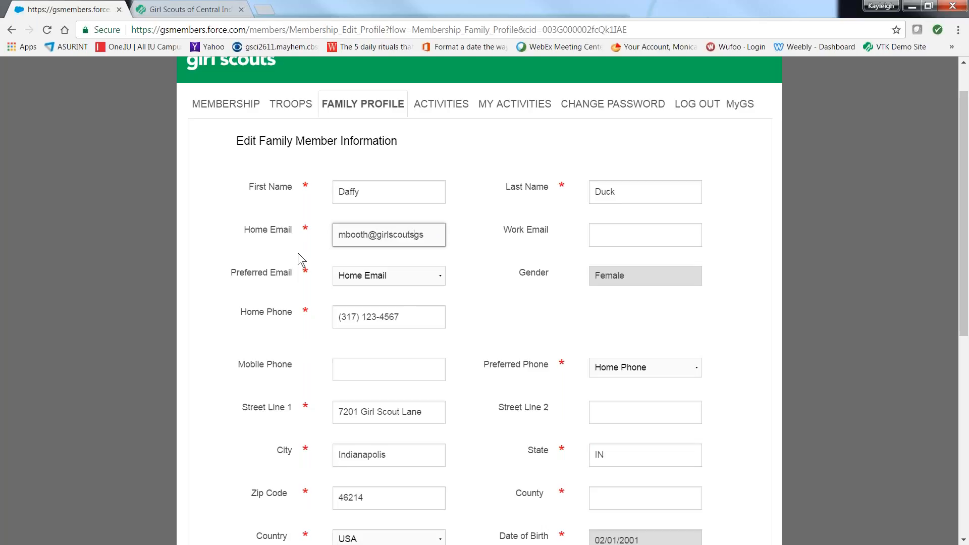
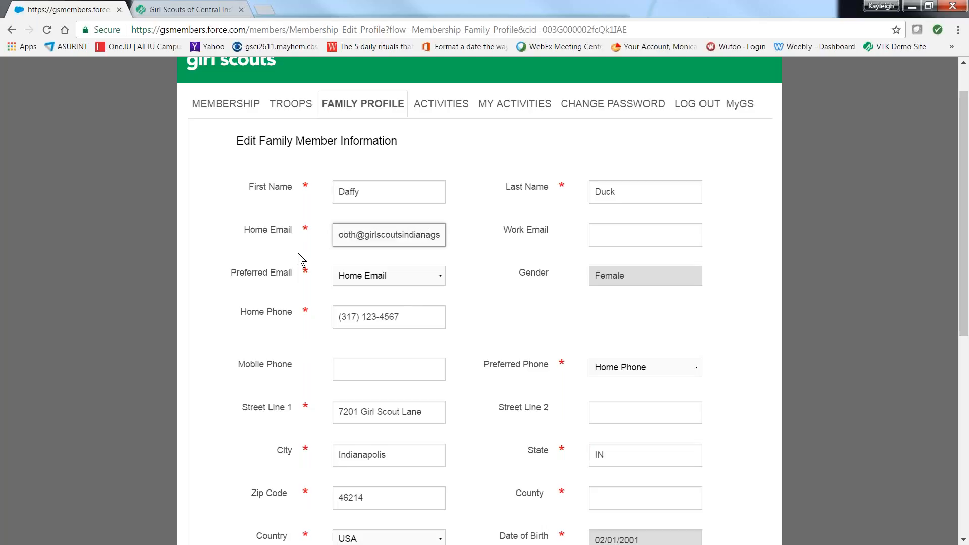
key(Delete)
key(Delete)
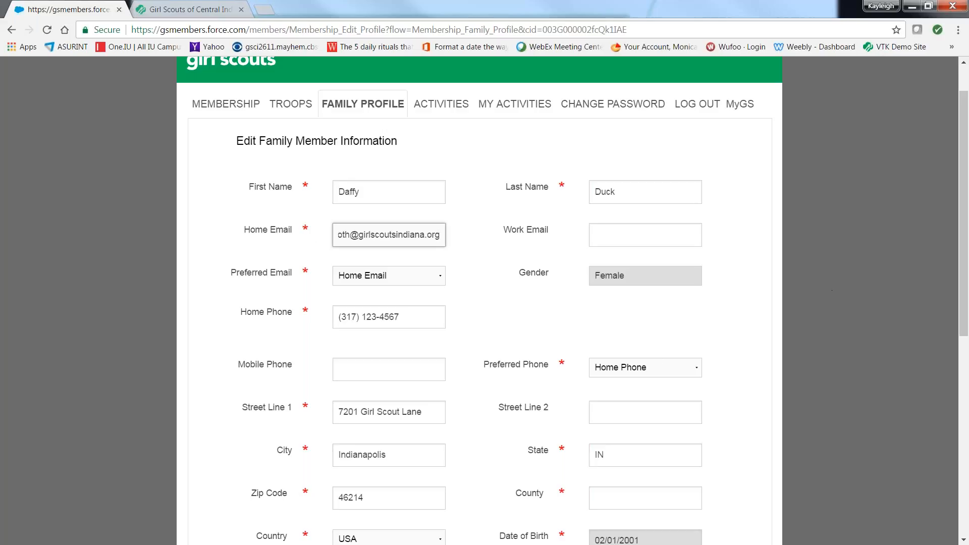
Step: Set the required school field to School Not Found and save the girl member's profile
drag(963, 174, 932, 353)
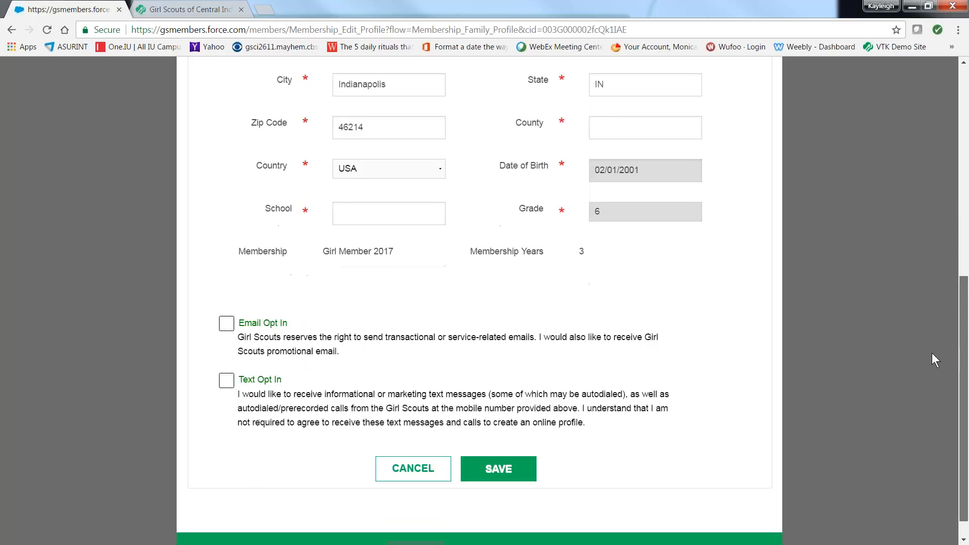
click(499, 474)
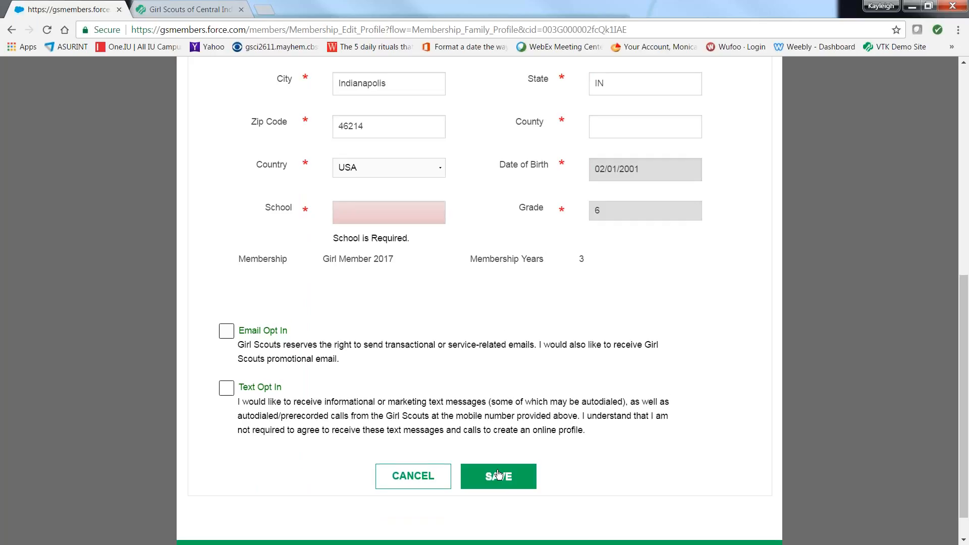
click(390, 222)
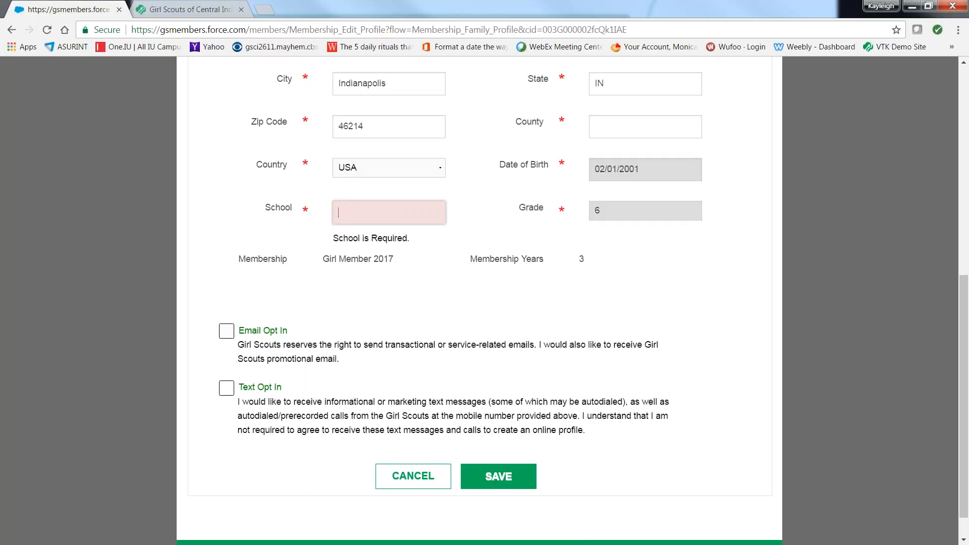
text(t found)
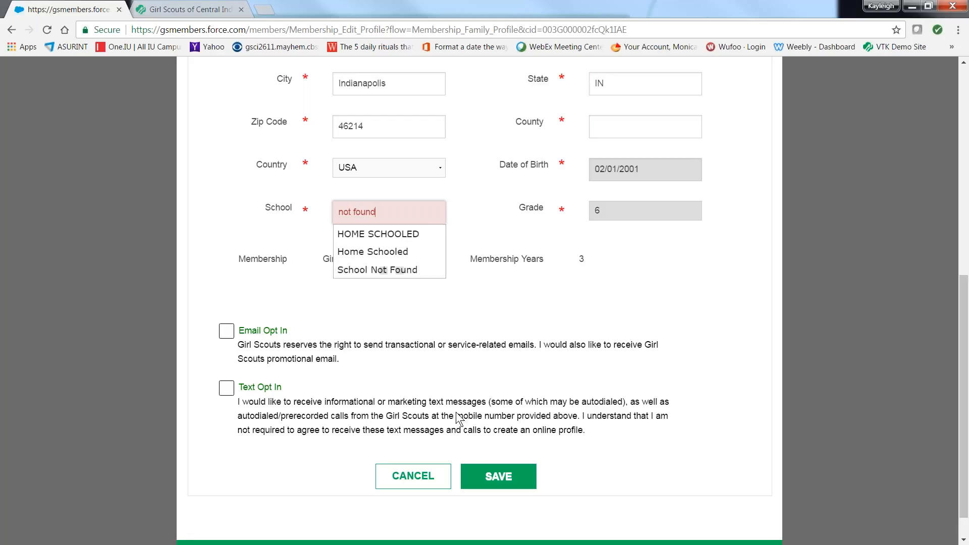
click(393, 270)
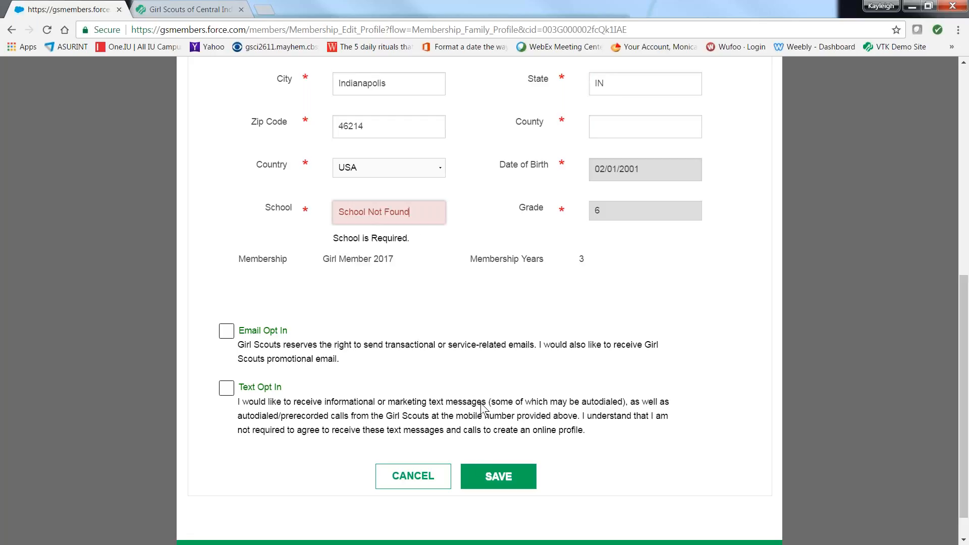
click(489, 476)
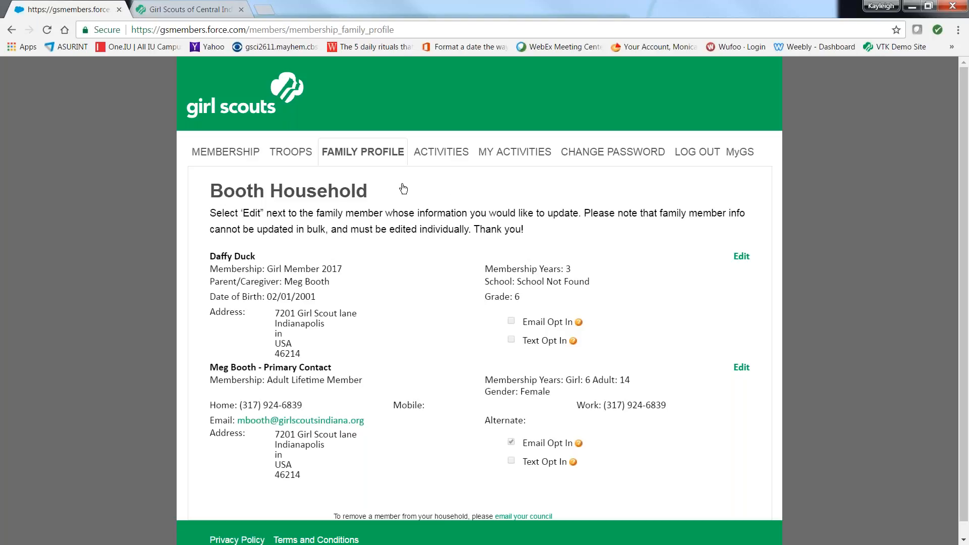
Step: Open the troops page, check which troops can be selected, and review the girl and adult rosters of Troop 03345
click(301, 155)
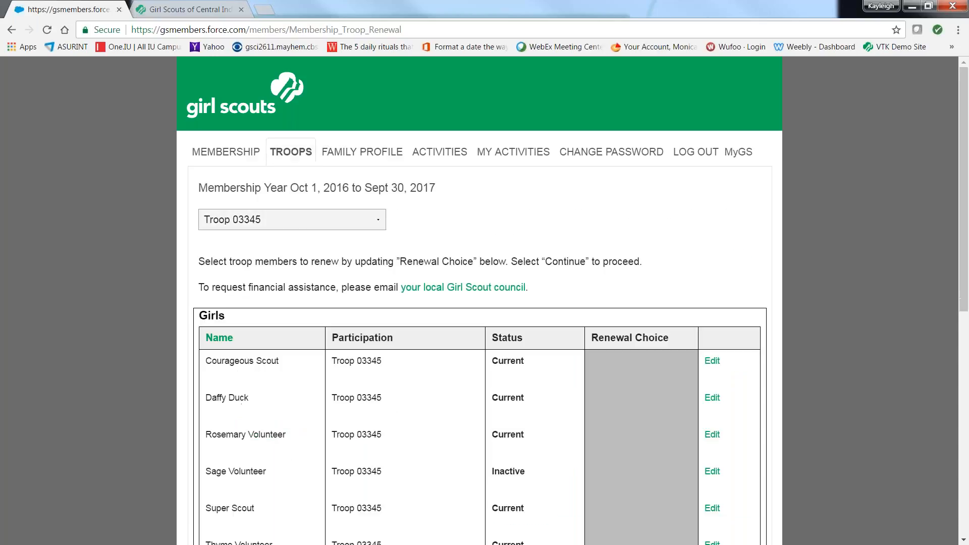
click(381, 225)
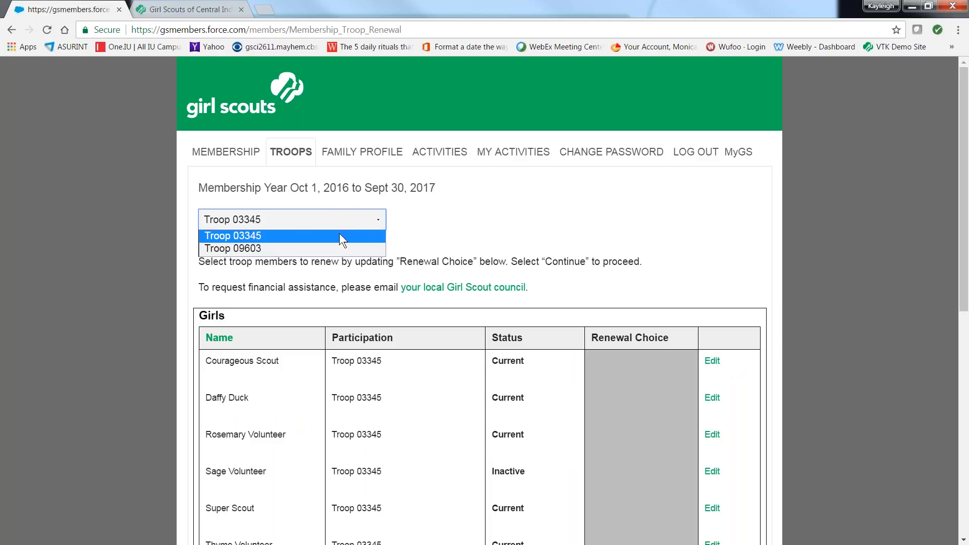
click(415, 222)
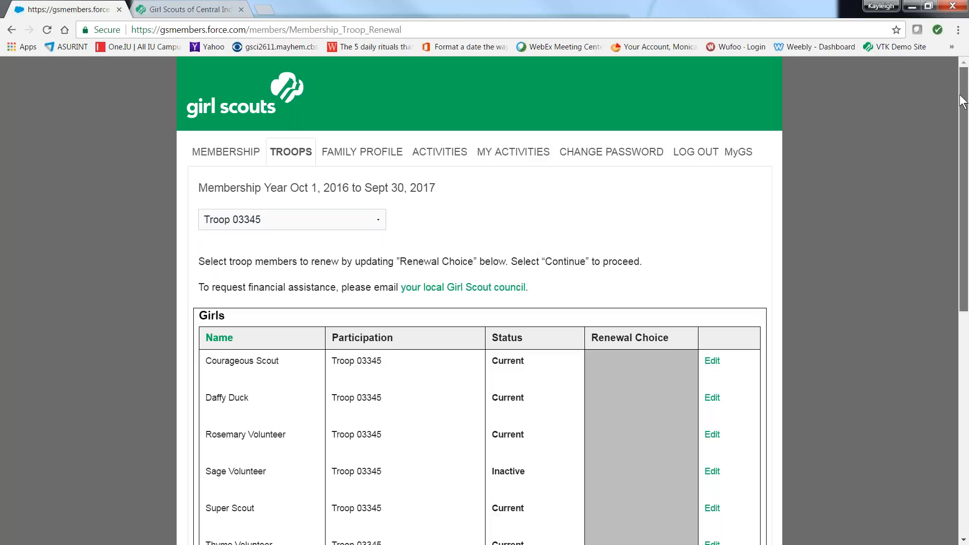
drag(962, 101, 966, 231)
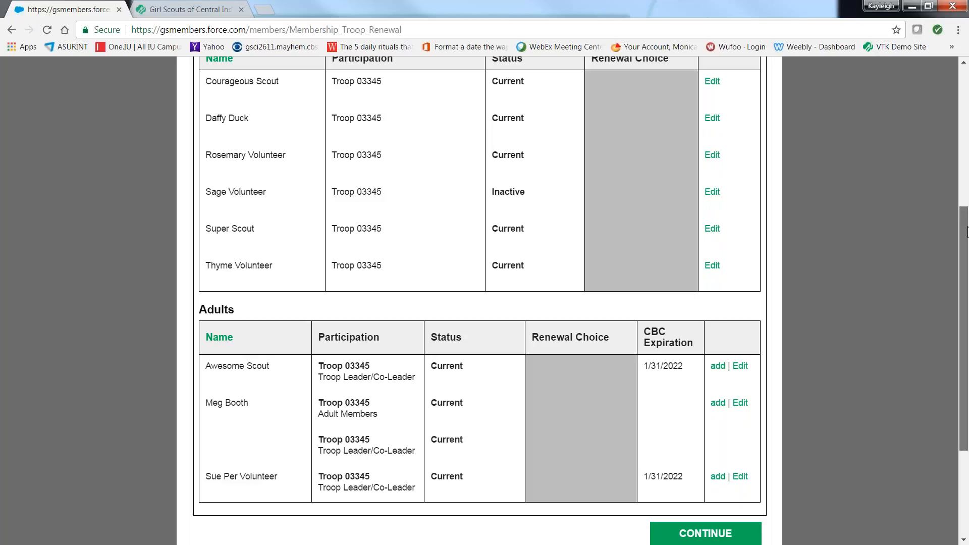
drag(967, 231, 966, 309)
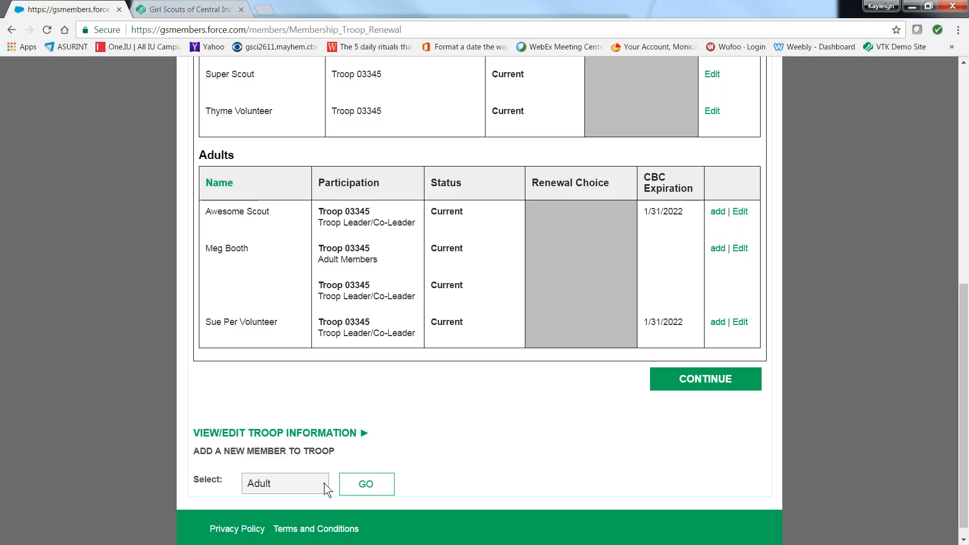
Step: Expand the troop information and set the meeting day to Tue, the start time to PM and the end time to 3:00
click(364, 434)
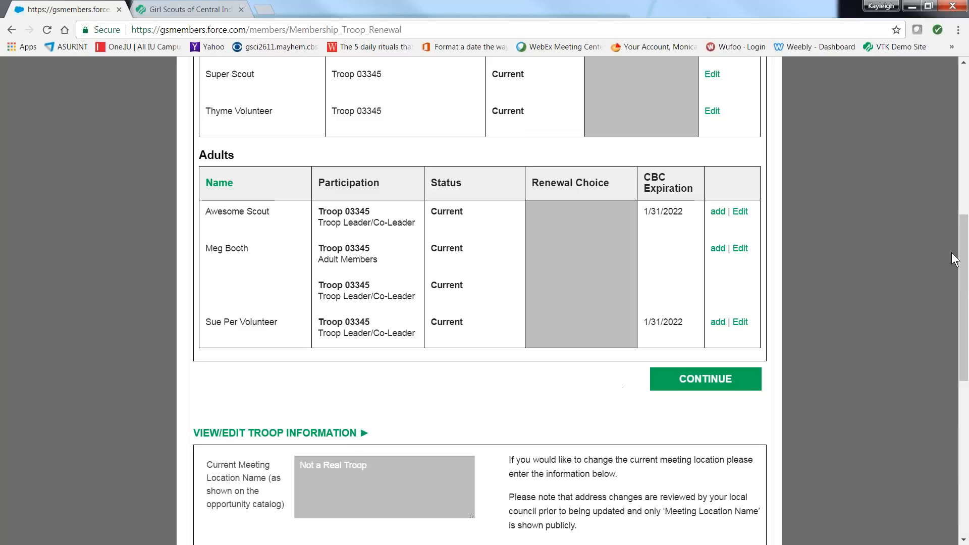
drag(965, 244, 966, 334)
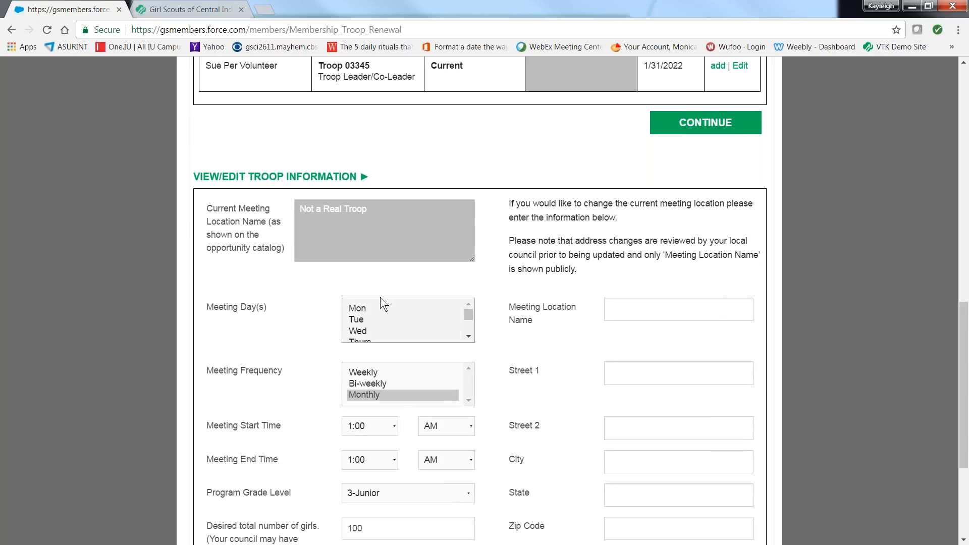
click(358, 319)
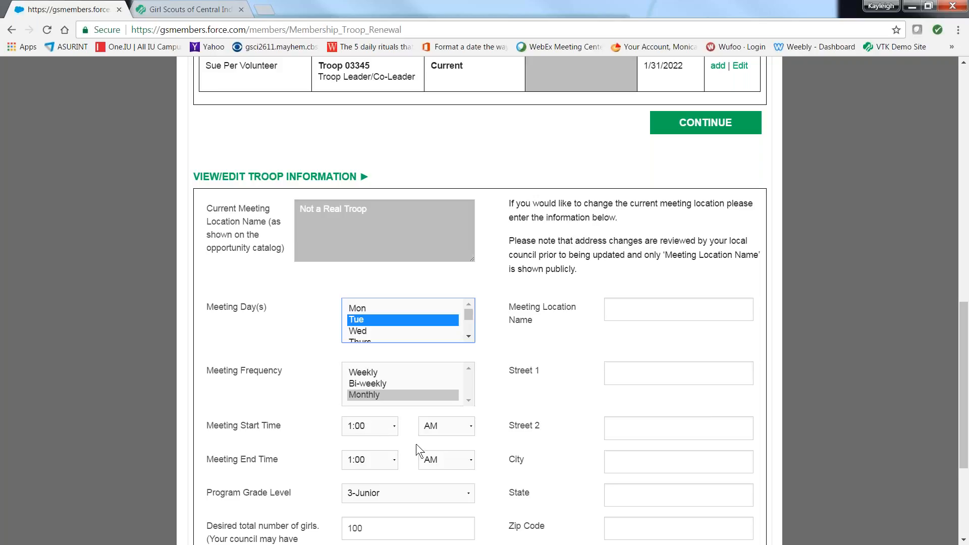
click(471, 425)
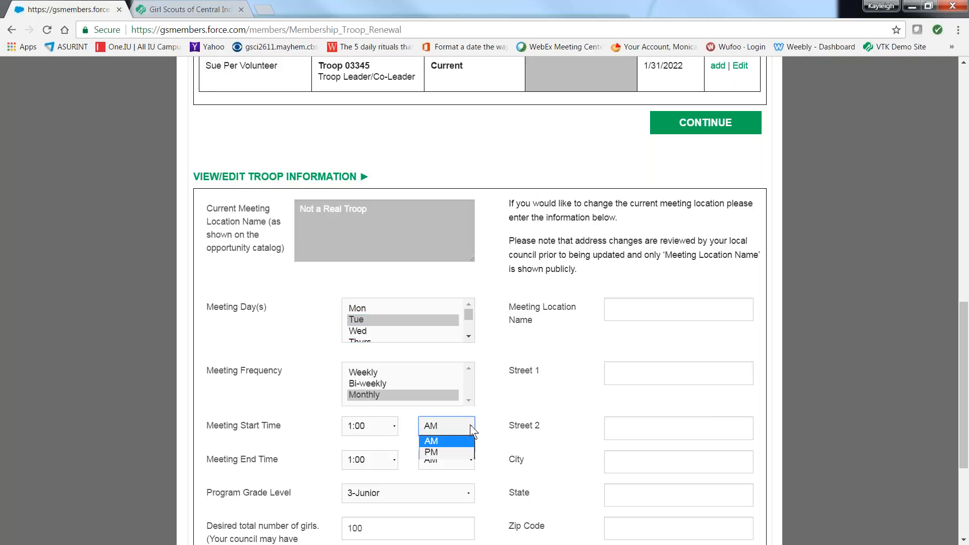
click(455, 456)
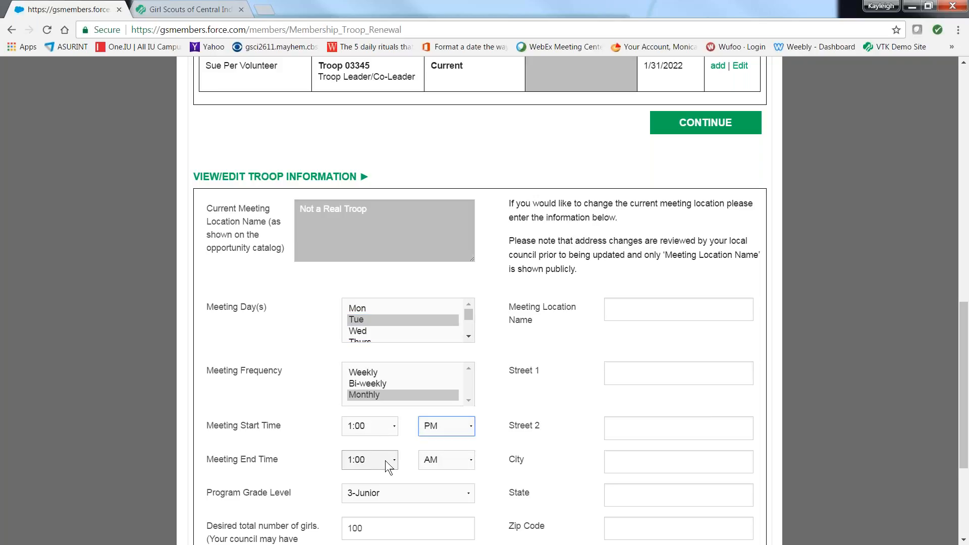
click(395, 459)
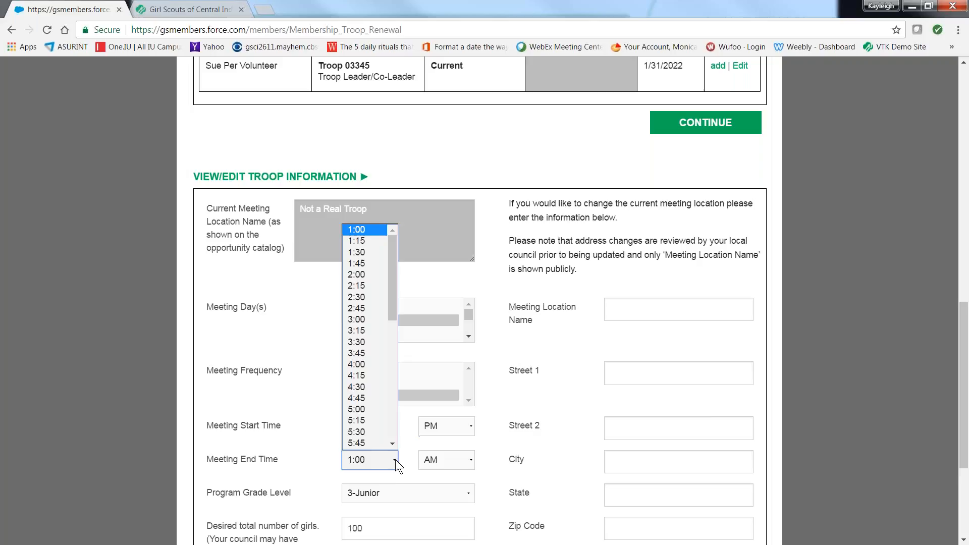
click(378, 323)
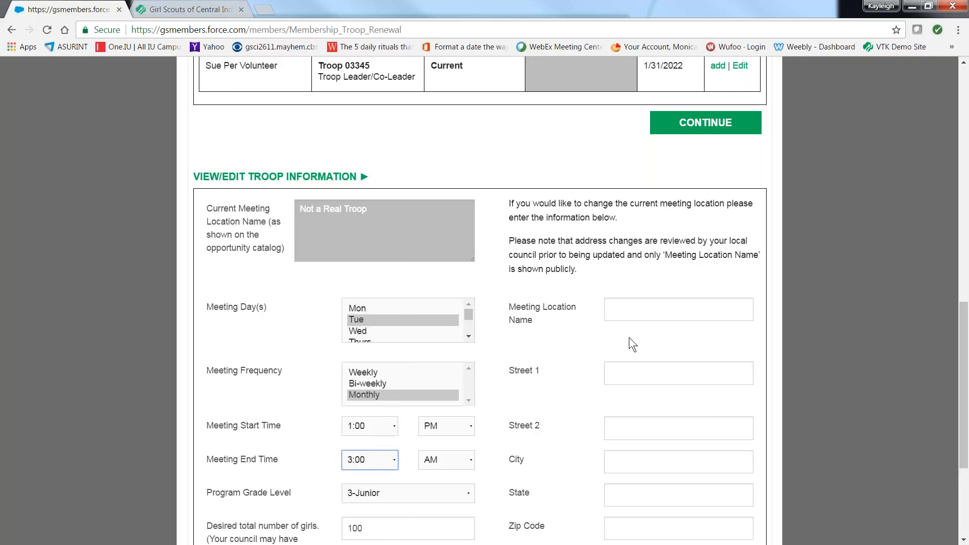
Step: Enter "In the vicinity of 21st and Girl School Road" as the meeting location name and save the troop information
click(636, 309)
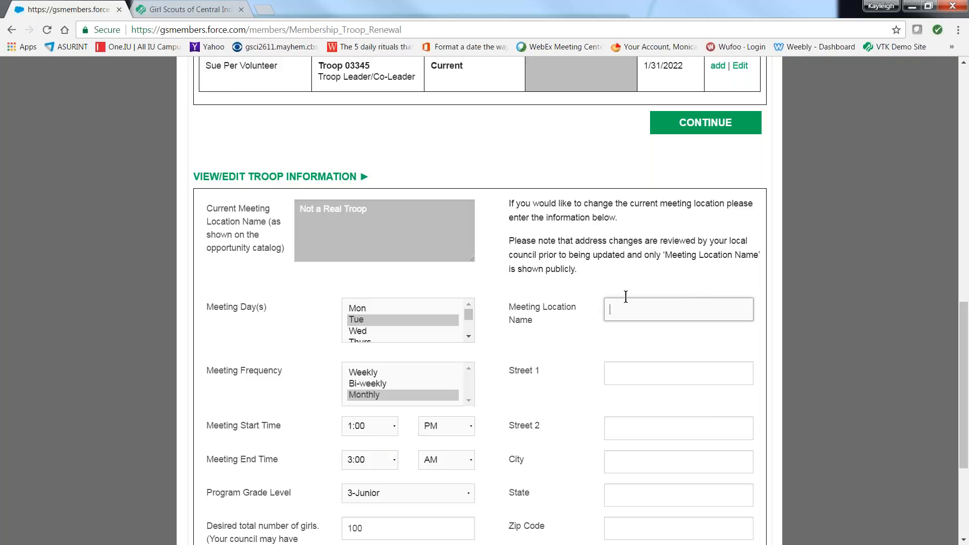
text(In the vicinity of 21st and )
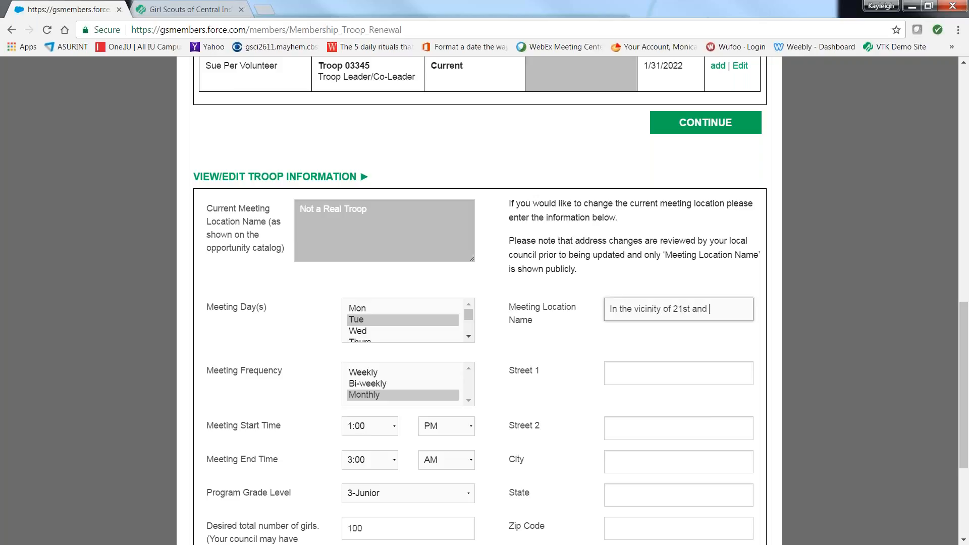
text(Girl School R)
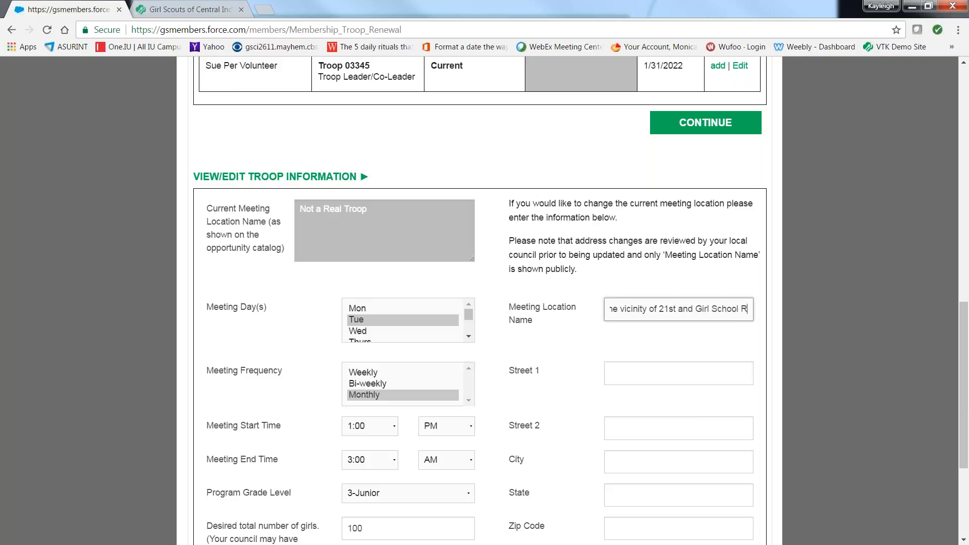
text(oad)
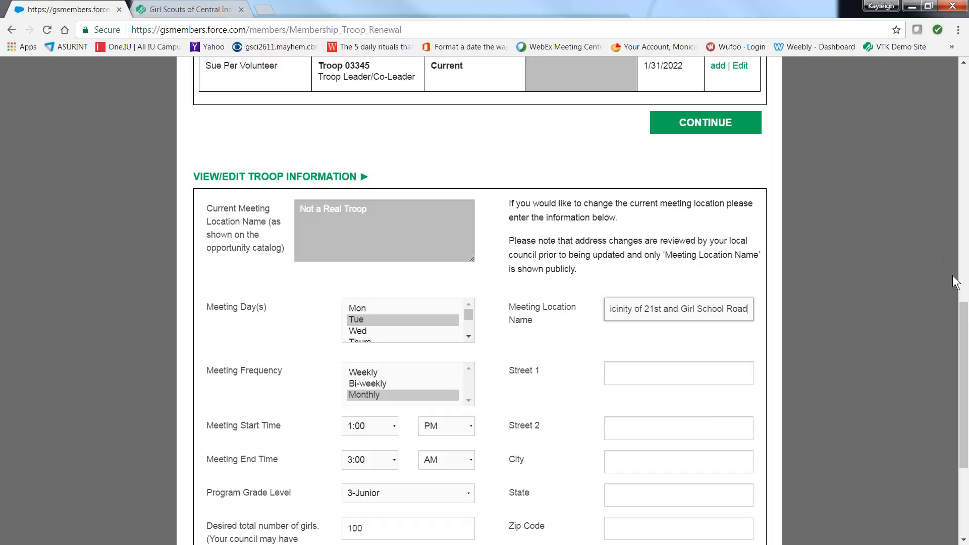
drag(961, 319, 961, 346)
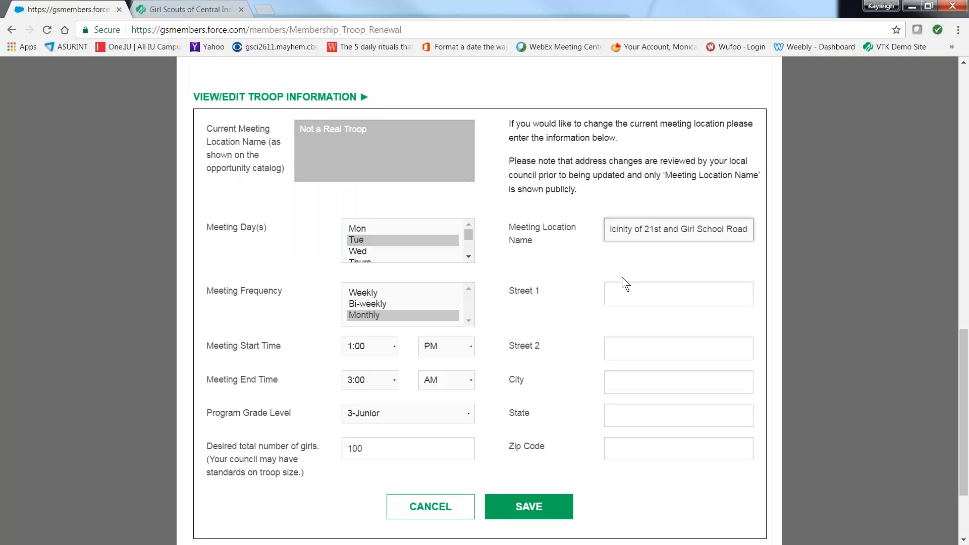
click(519, 508)
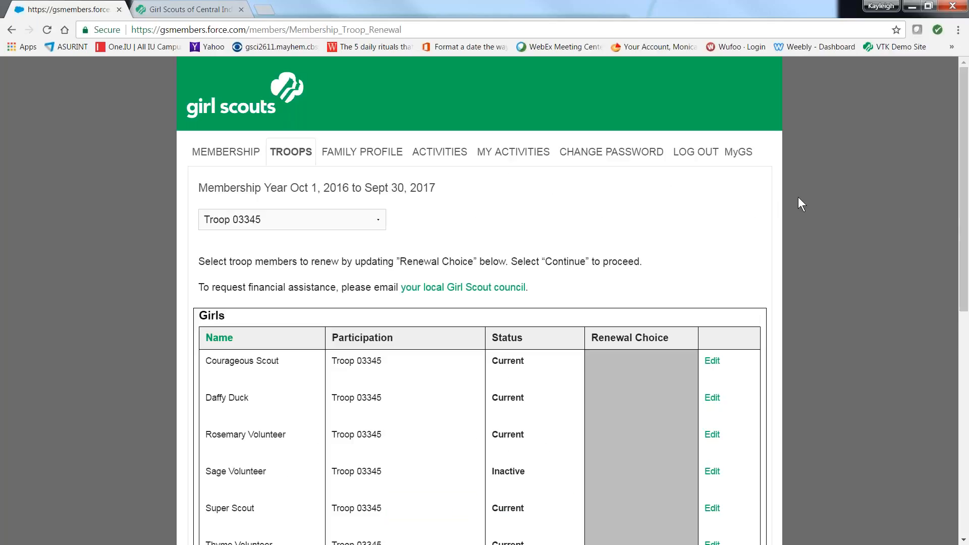
Step: Go from the member community to the Volunteer Toolkit through the My GS welcome page
mouse_move(963, 147)
mouse_down()
mouse_move(962, 353)
mouse_move(967, 141)
mouse_up()
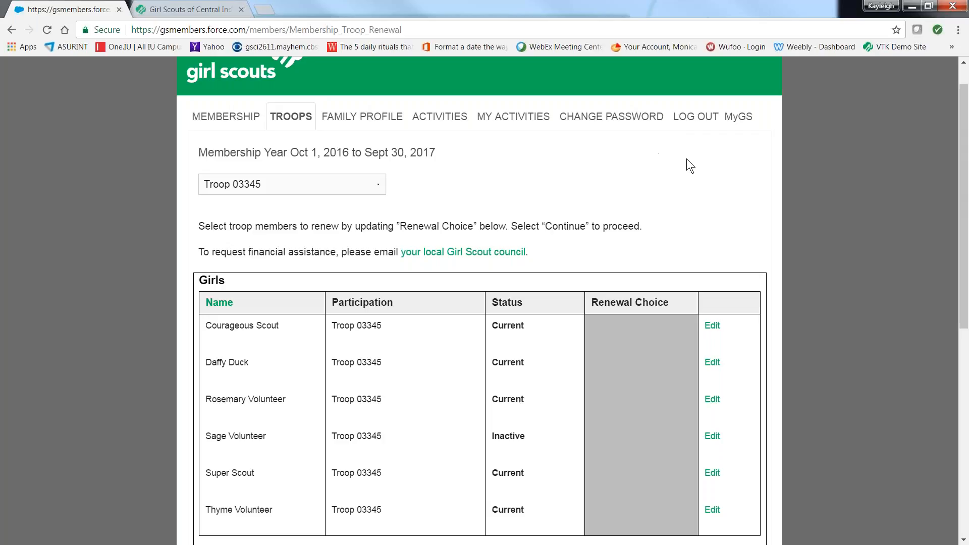
mouse_move(739, 119)
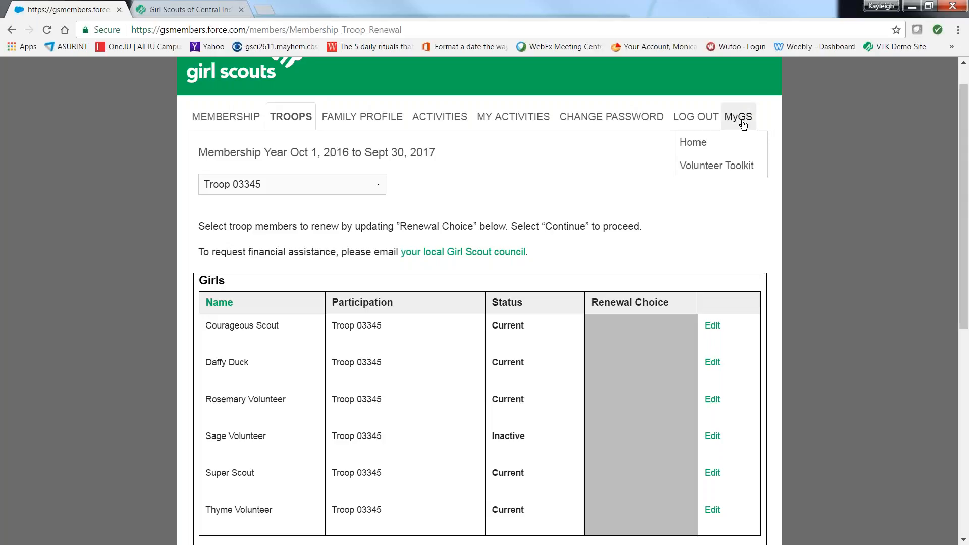
click(704, 166)
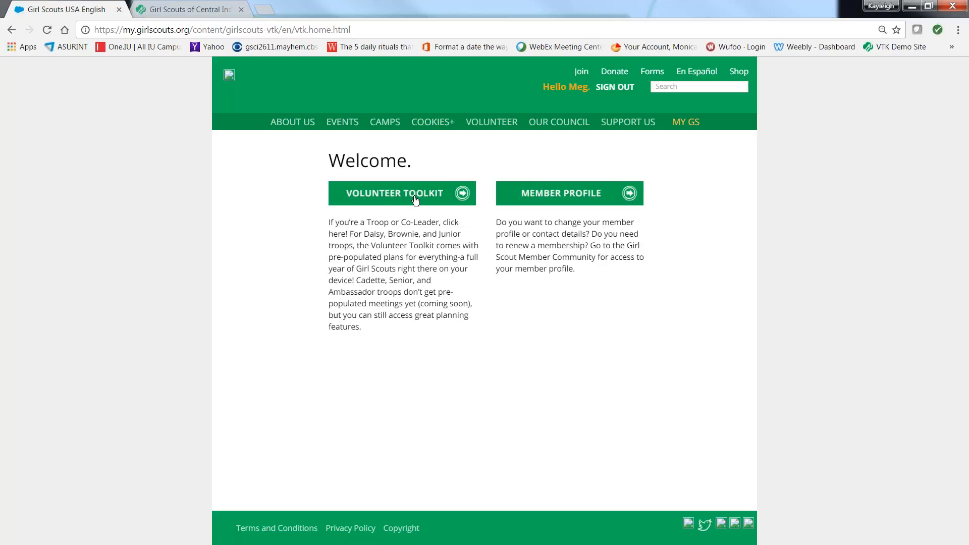
click(460, 196)
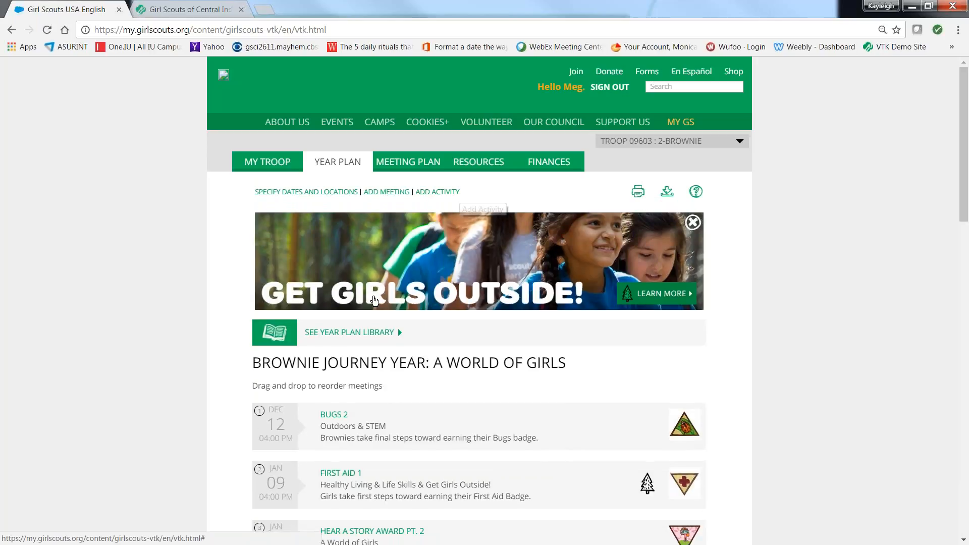
Step: Open the Brownie year plan library, switch to Troop 03345 : 3-Junior, and review the year plans offered for Juniors
click(327, 334)
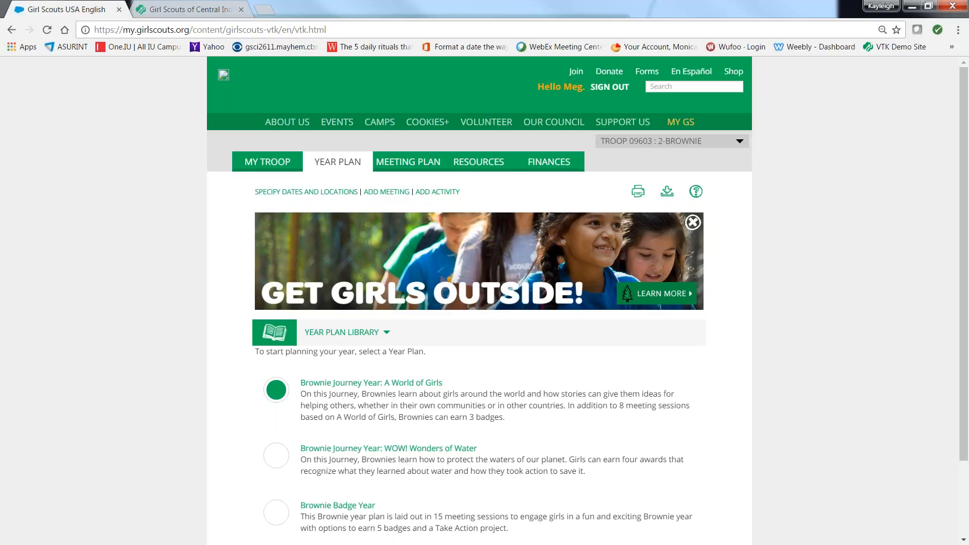
click(738, 140)
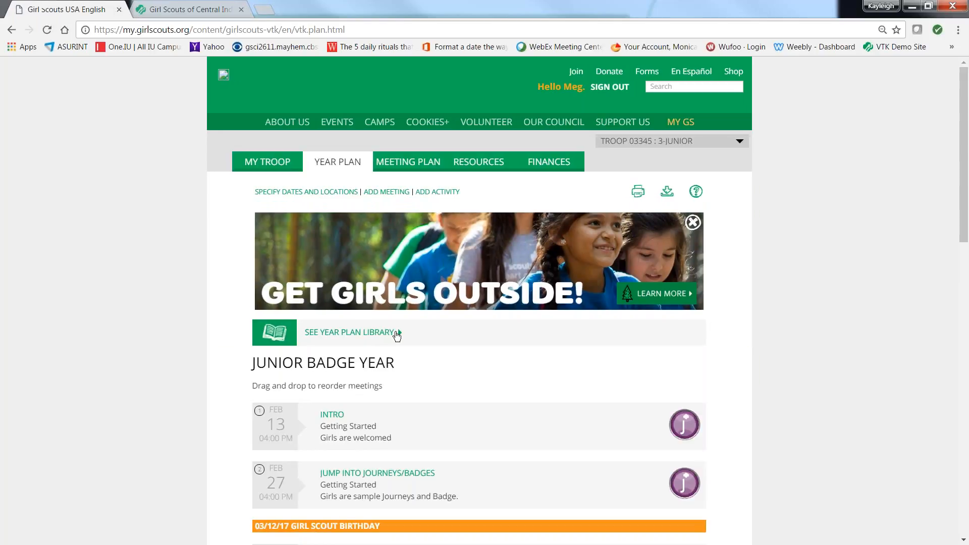
click(397, 333)
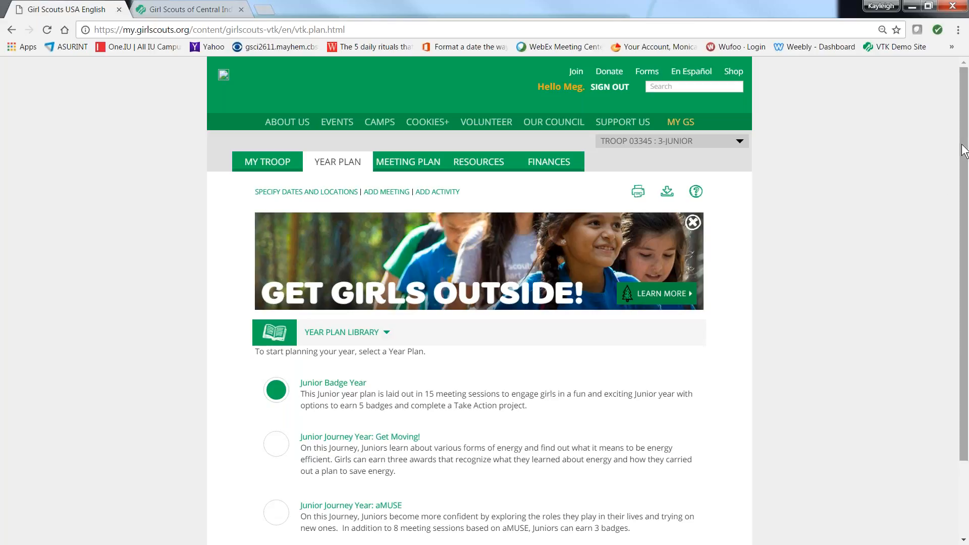
drag(964, 146, 964, 232)
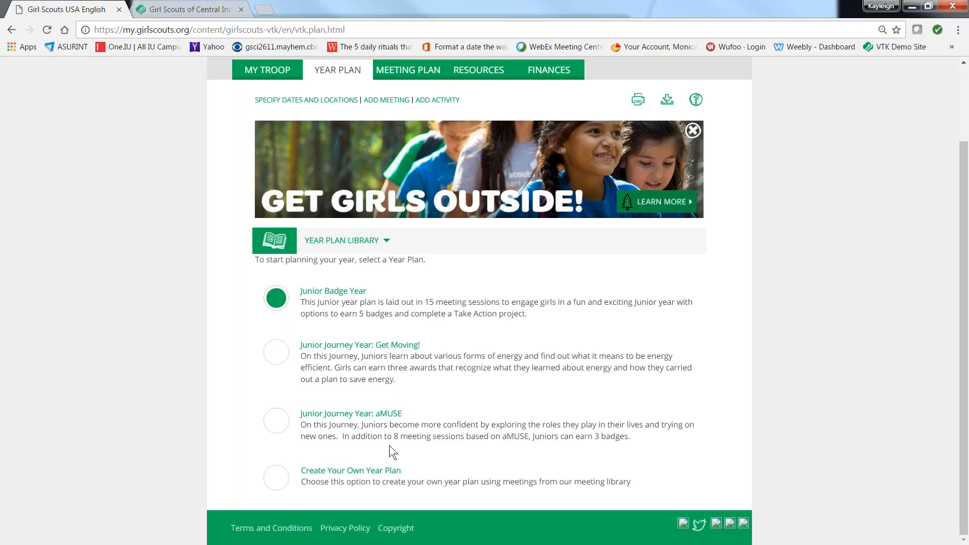
Step: Try building a custom Junior year plan from the Intro and Jump Into Journeys/Badges meetings, and close the meeting library without adding them
click(284, 484)
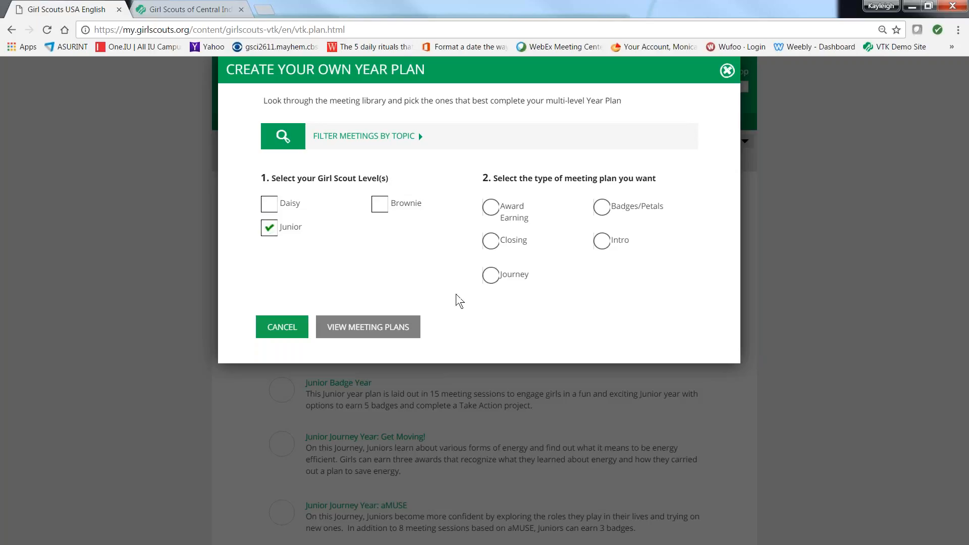
click(492, 242)
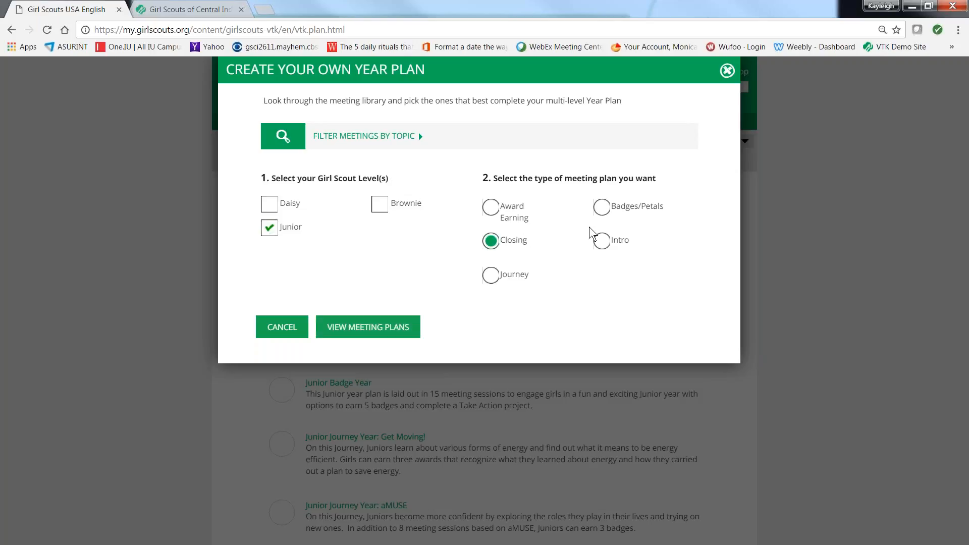
click(598, 241)
click(345, 333)
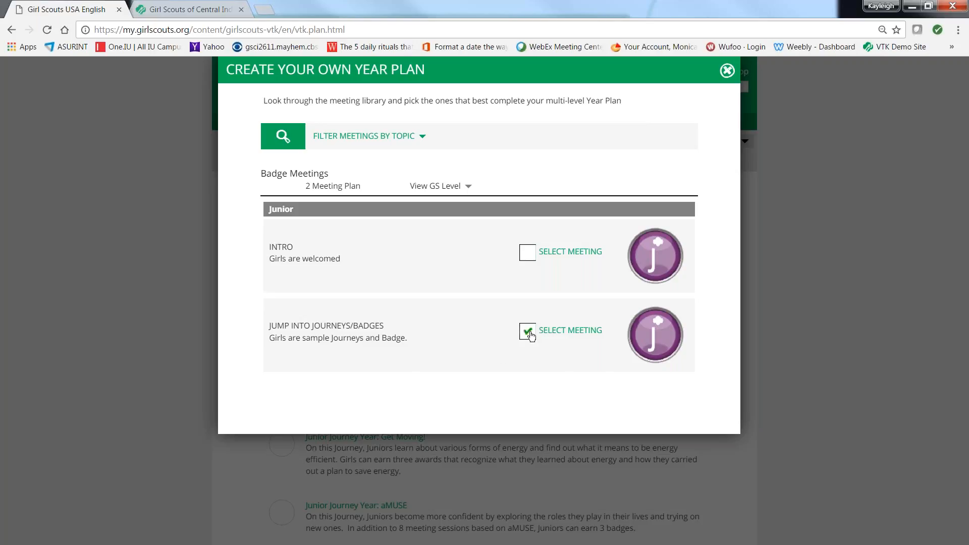
click(533, 255)
click(727, 72)
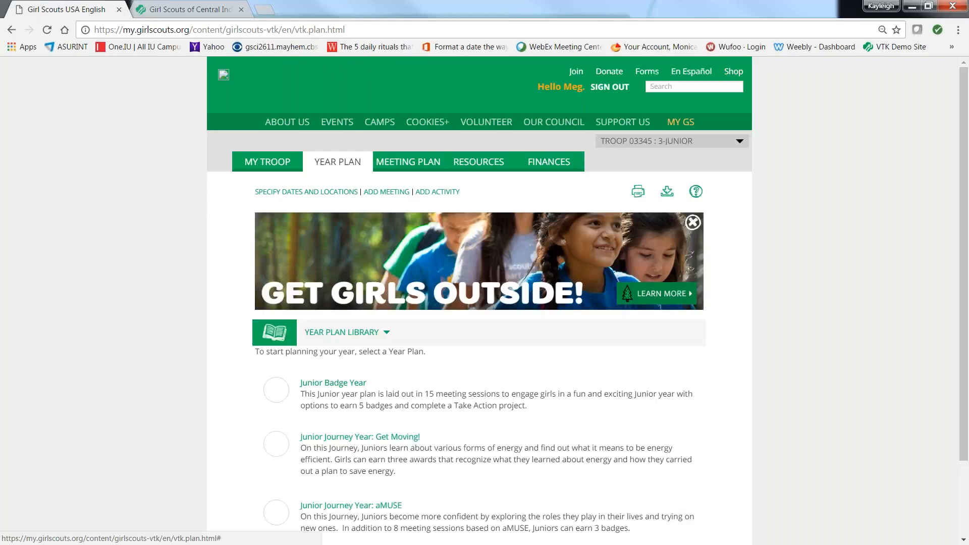
Step: Reset the year plan to Junior Badge Year and look through its meetings
click(281, 394)
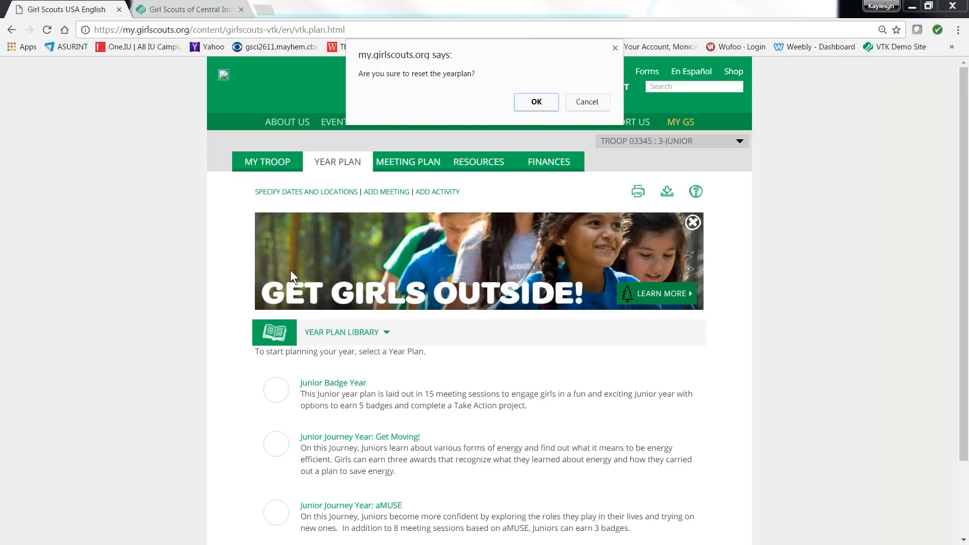
click(532, 102)
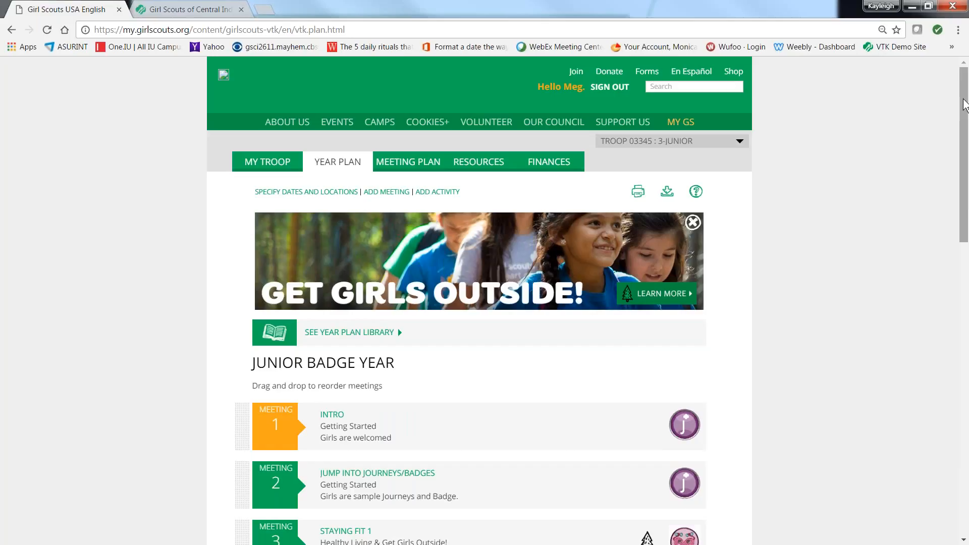
drag(964, 103, 967, 236)
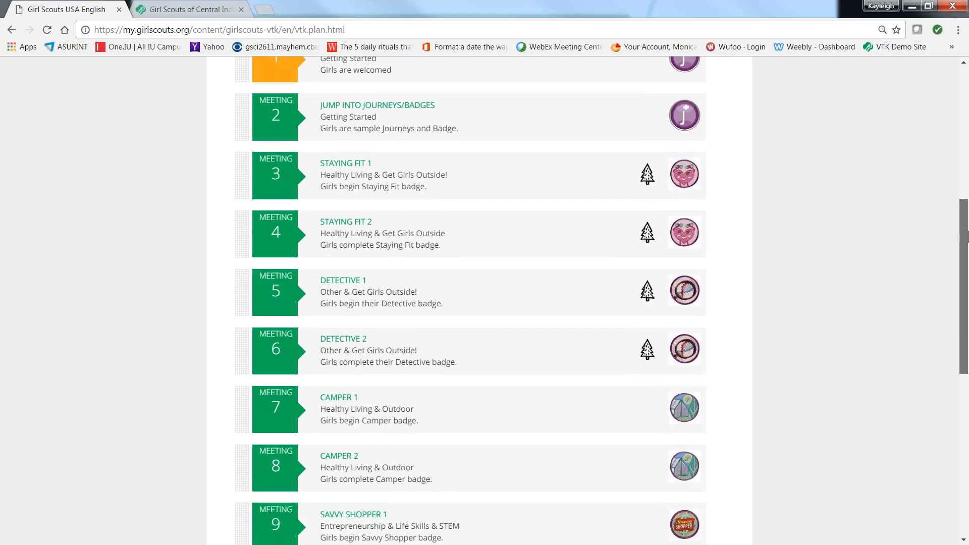
drag(967, 237, 967, 177)
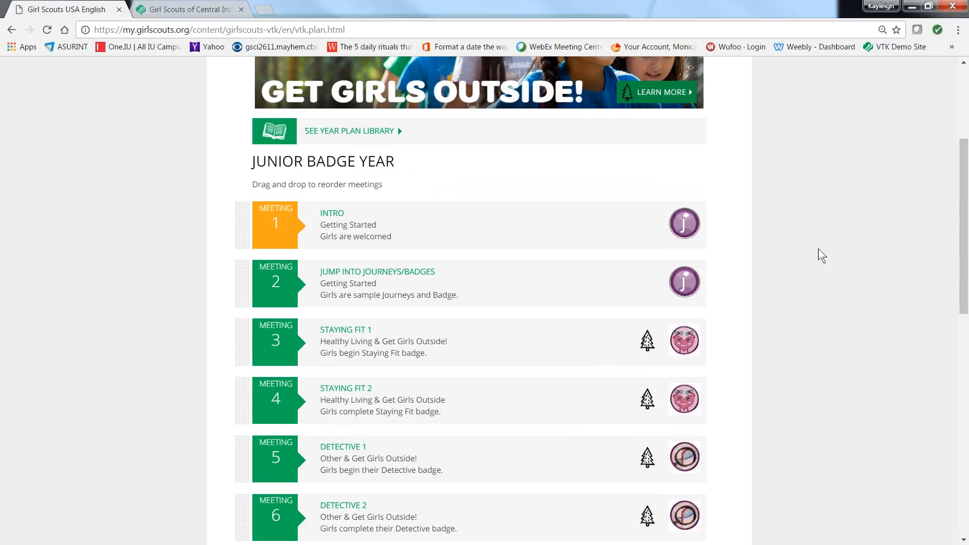
Step: Open the troop roster for Troop 03345 and expand the contact details of the first girl listed
drag(965, 192, 965, 146)
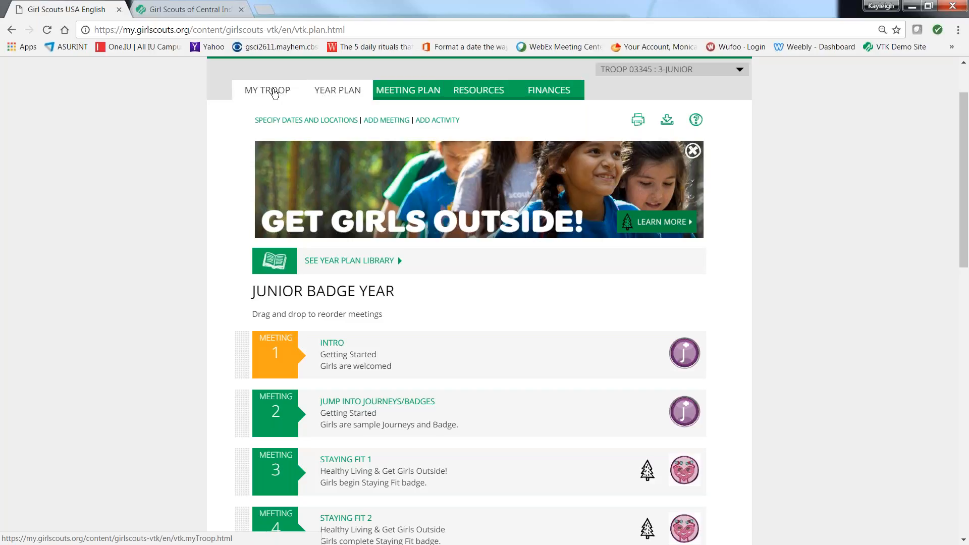
click(274, 93)
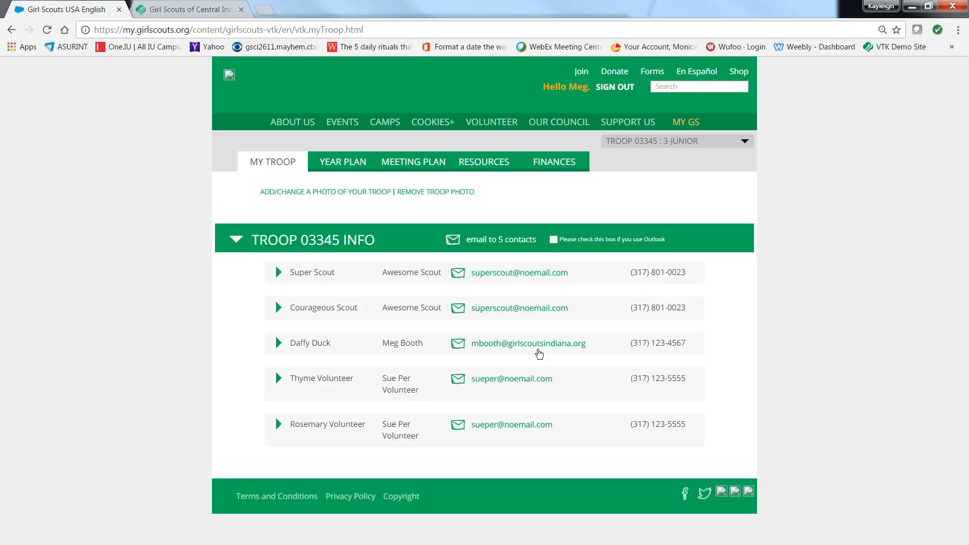
click(279, 273)
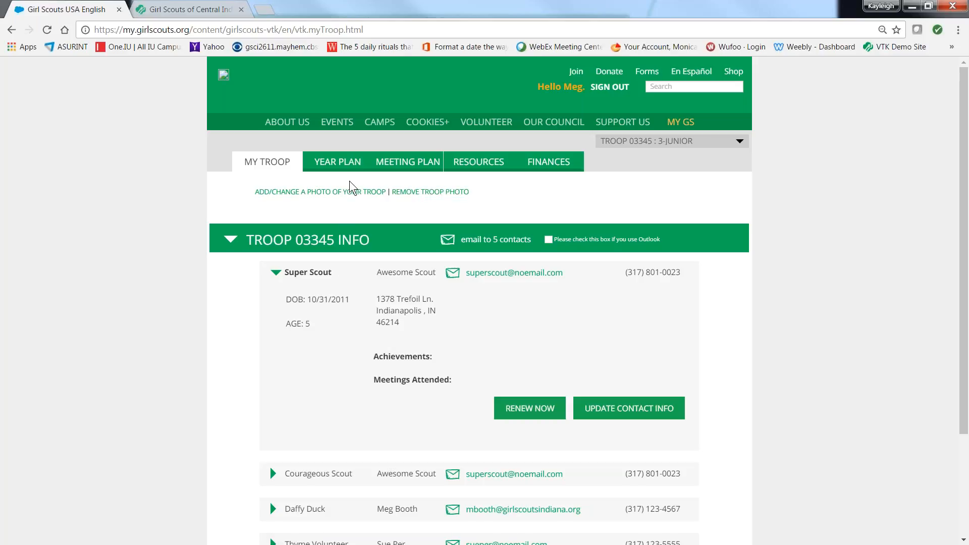
Step: Fill in the year plan's meeting calendar with a weekly frequency, a first meeting date of 03/18/2017 and a new start time
click(338, 162)
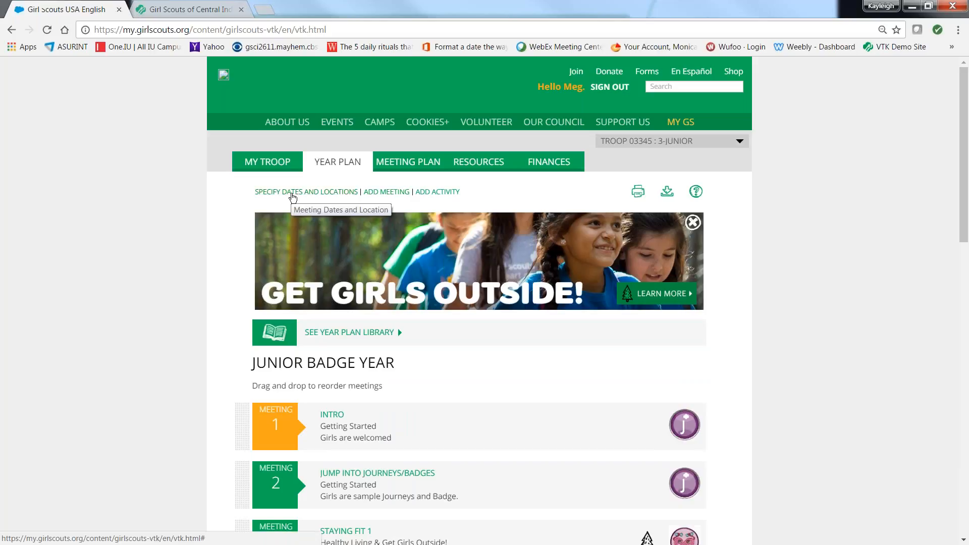
click(293, 194)
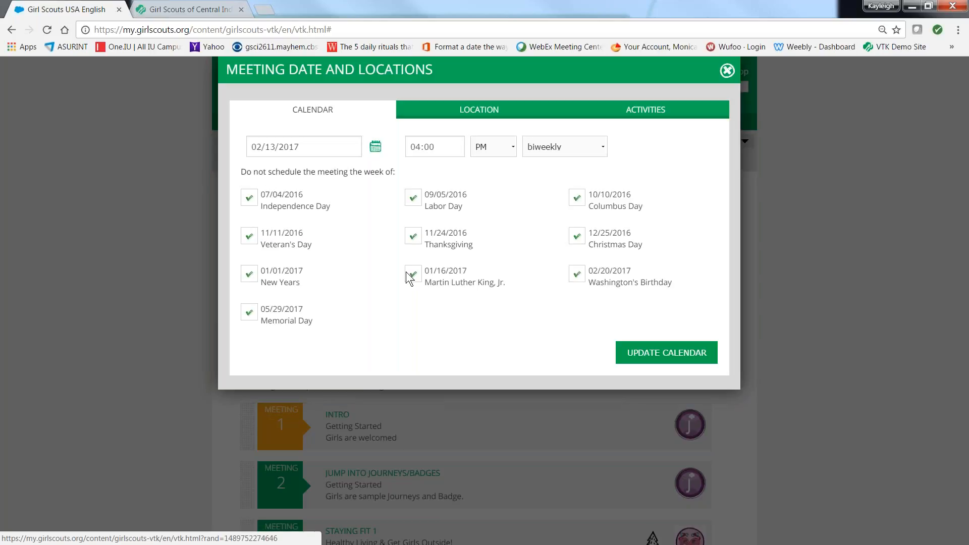
click(602, 145)
click(567, 162)
click(438, 147)
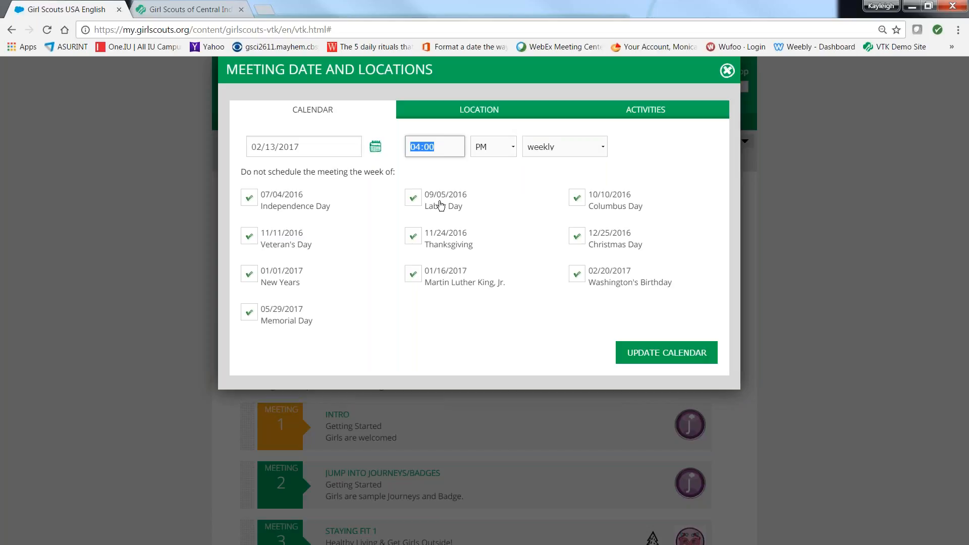
click(376, 147)
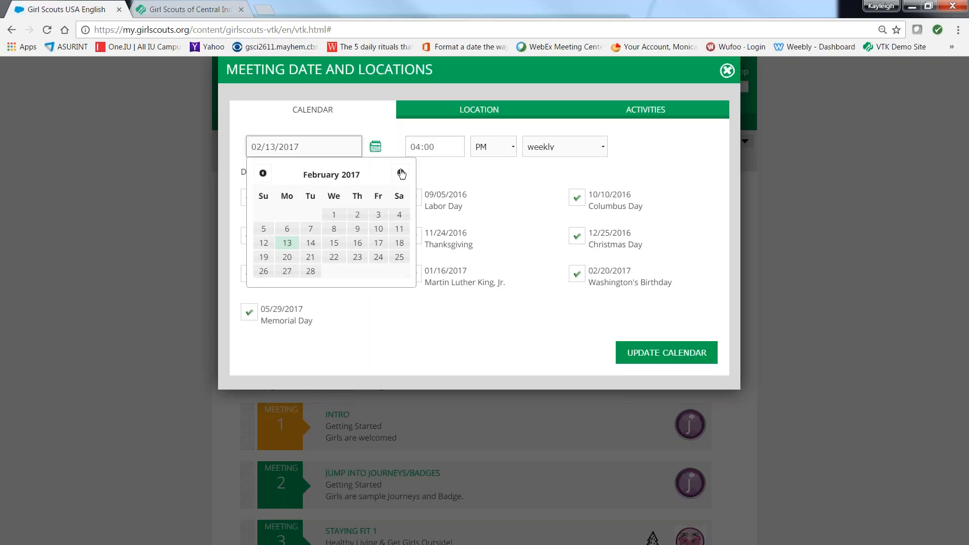
click(401, 174)
click(398, 244)
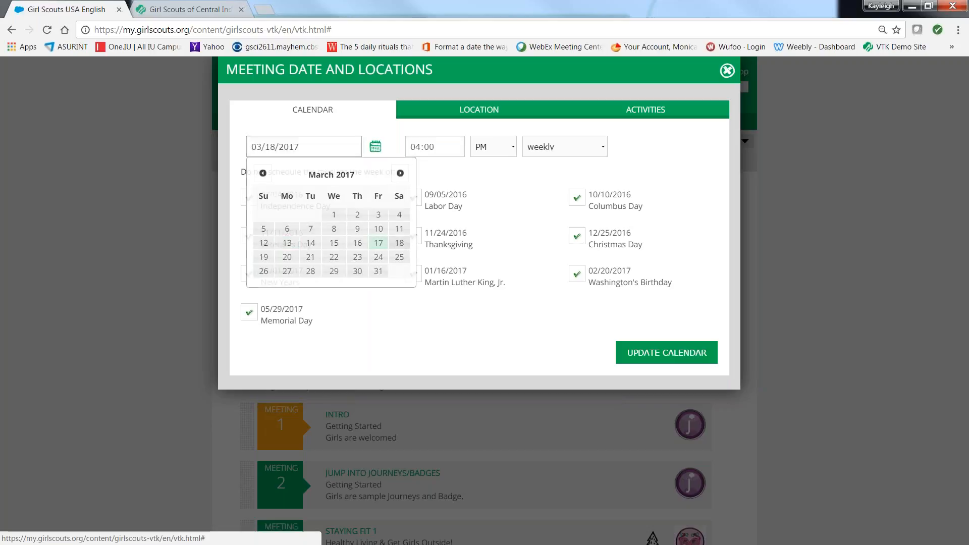
click(439, 150)
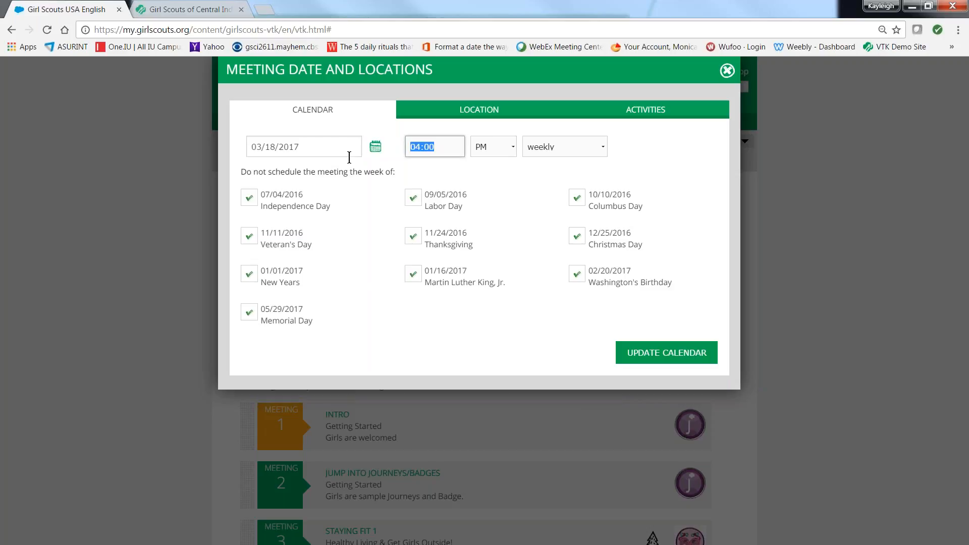
text(1)
Step: Review the meeting location and activities settings, and close the dates and locations dialog without updating the calendar
click(462, 112)
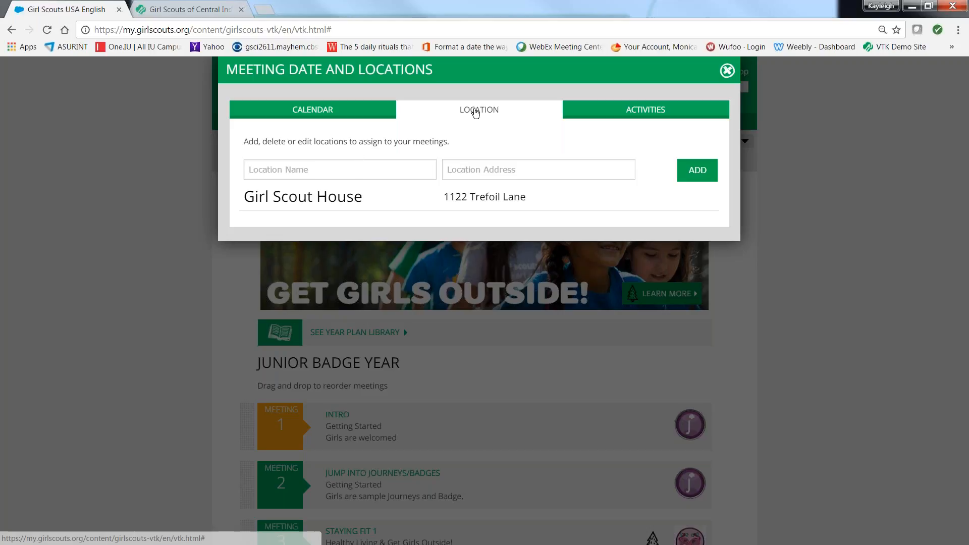
click(595, 112)
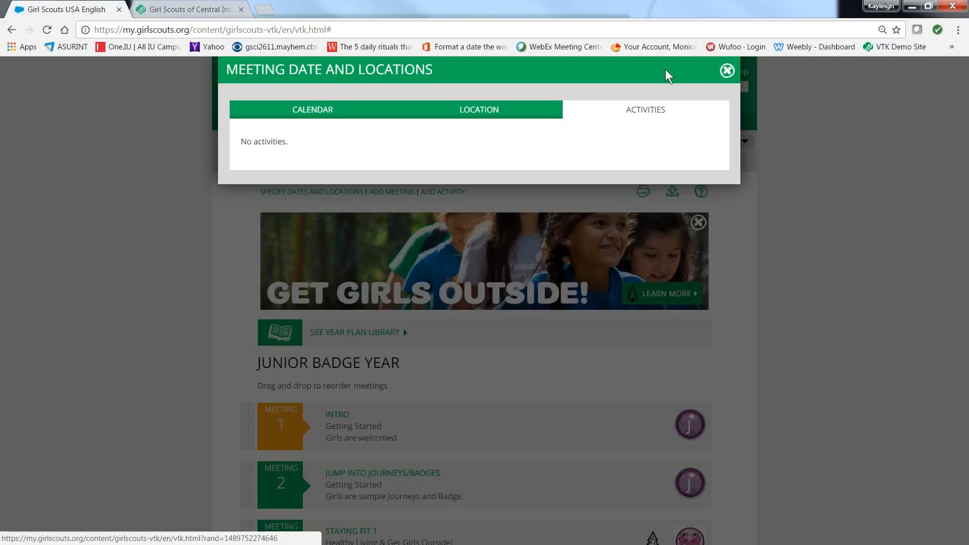
click(727, 71)
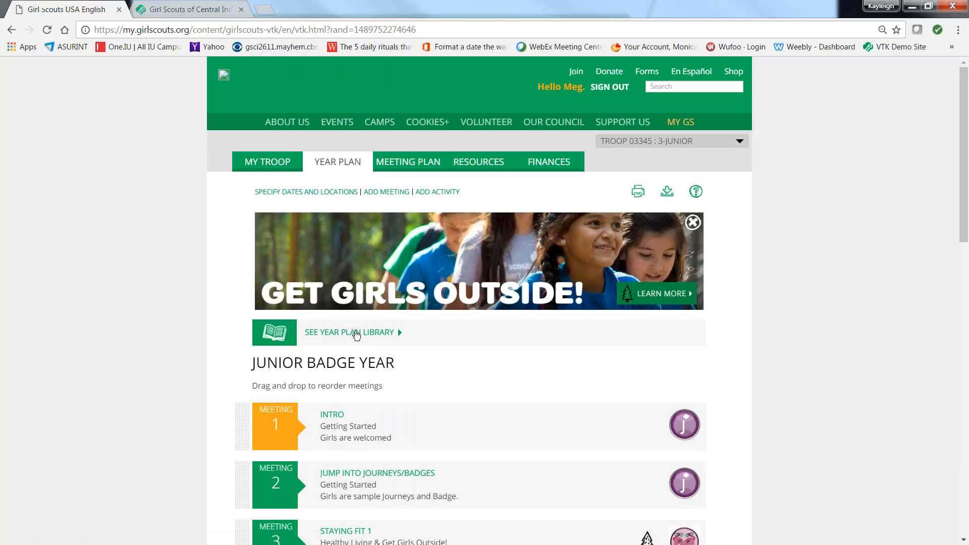
Step: Select Junior Badge Year again from the year plan library
click(356, 333)
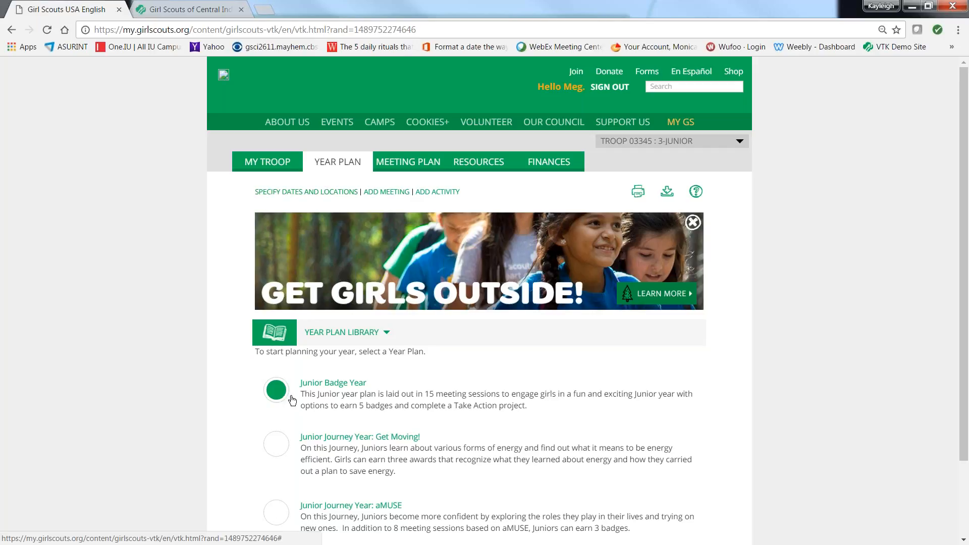
click(321, 387)
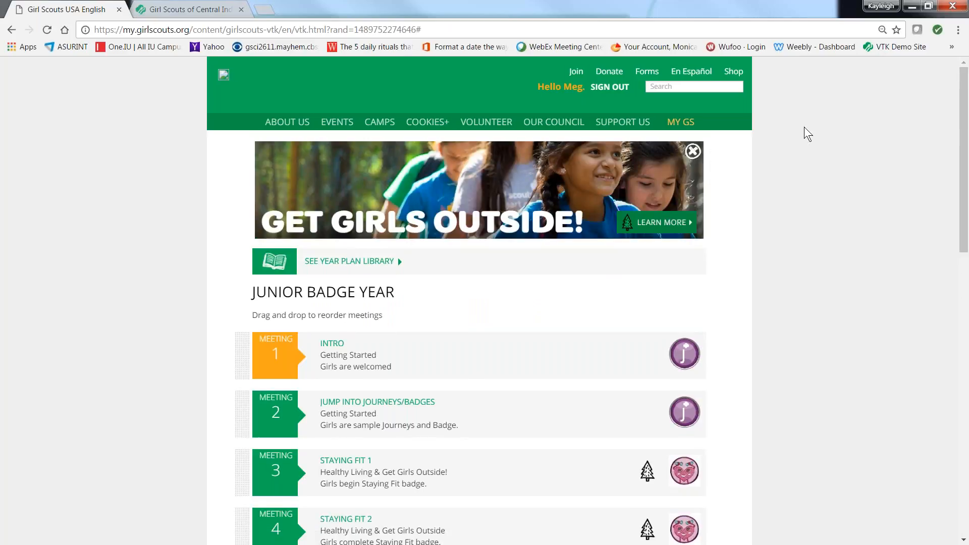
drag(965, 95, 949, 161)
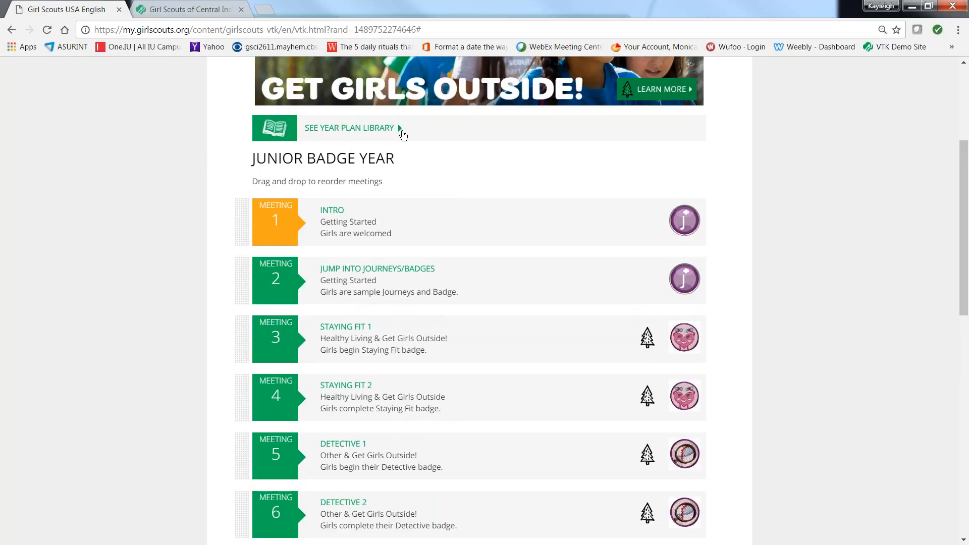
click(400, 130)
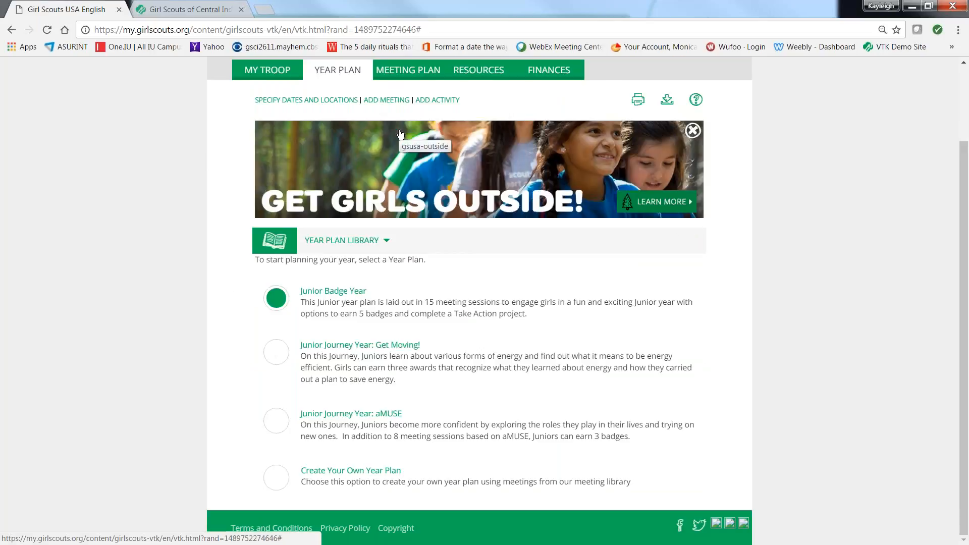
click(324, 295)
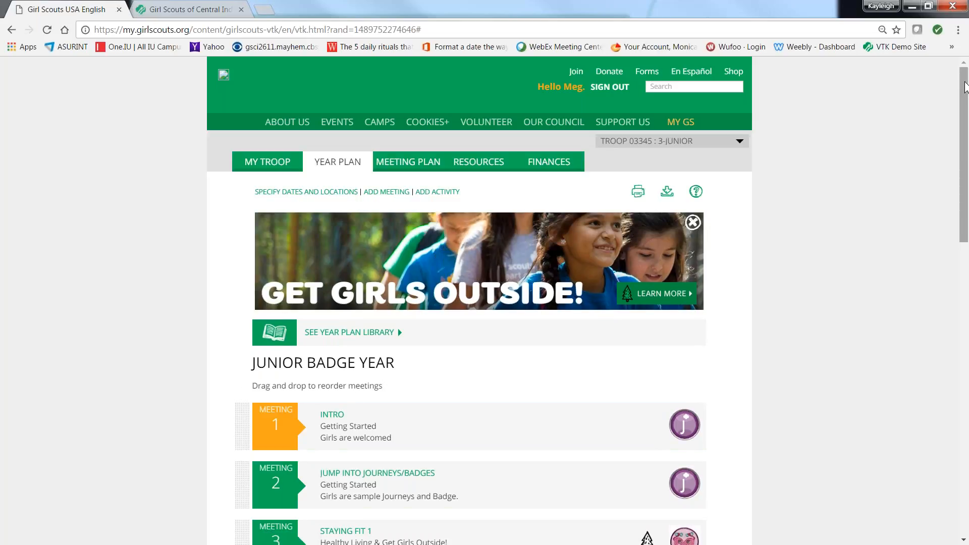
Step: Move the Customer Insights meeting up to third place in the Junior Badge Year plan, directly after Jump Into Journeys/Badges
scroll(953, 150, down, 6)
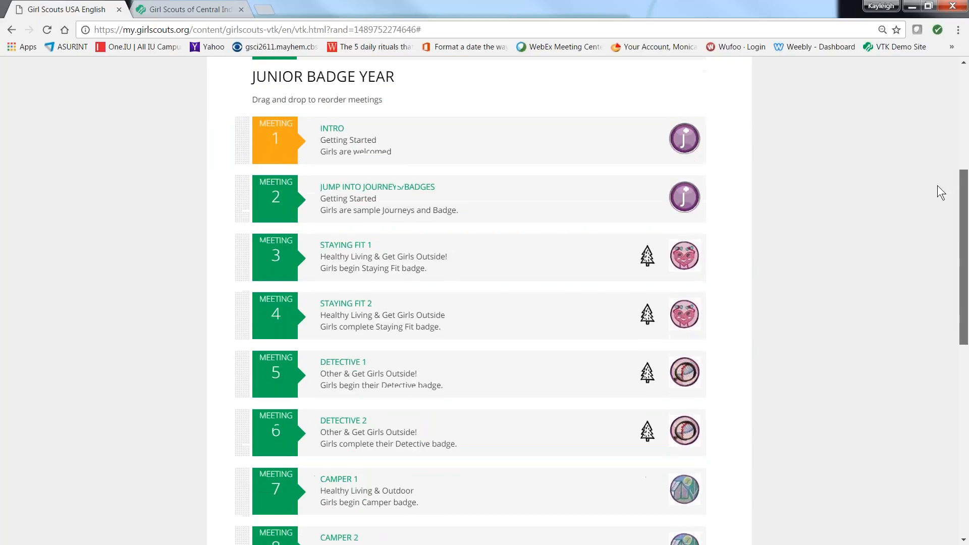
scroll(936, 222, down, 1)
scroll(940, 227, down, 1)
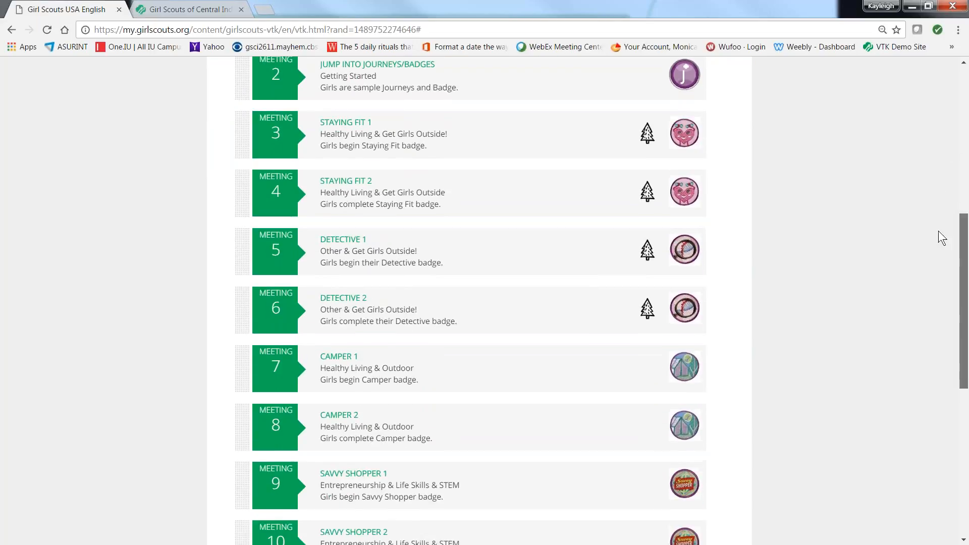
scroll(940, 237, down, 1)
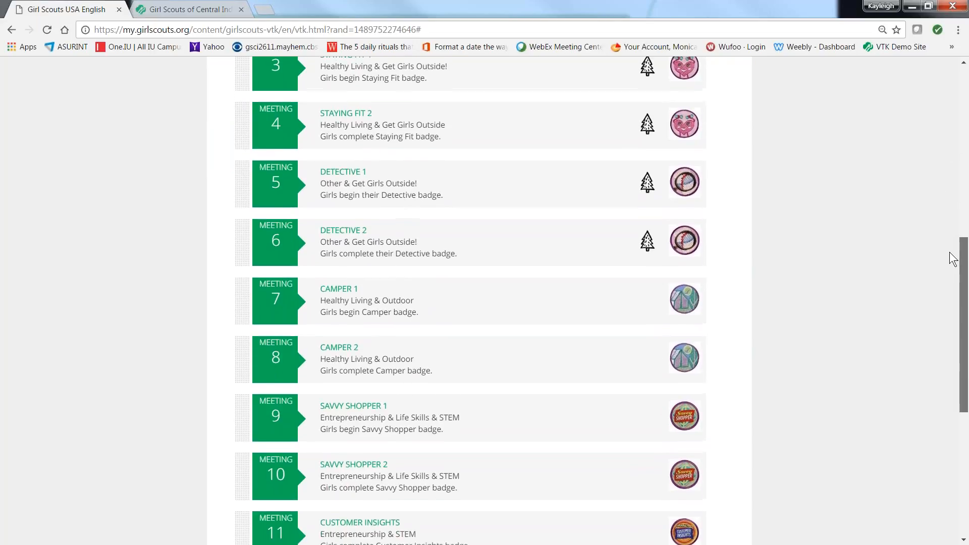
scroll(953, 260, down, 2)
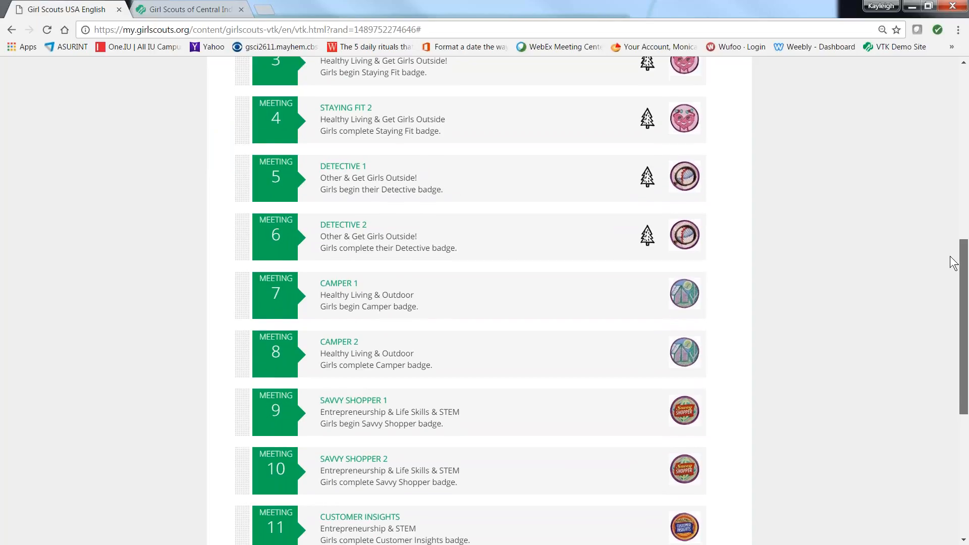
scroll(954, 291, down, 3)
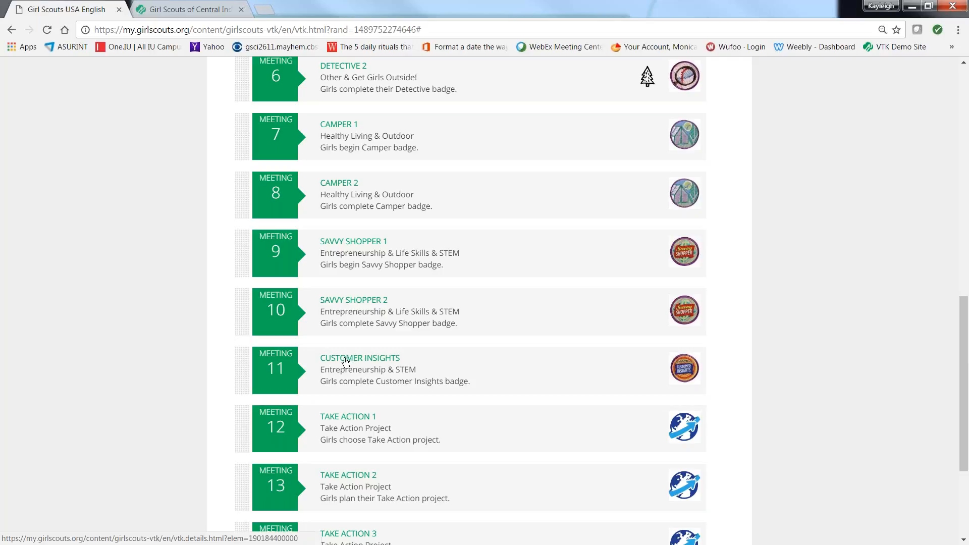
mouse_move(346, 362)
mouse_down()
mouse_move(326, 124)
mouse_move(331, 45)
mouse_move(337, 225)
mouse_move(399, 308)
mouse_move(401, 389)
mouse_move(393, 396)
mouse_move(343, 372)
mouse_up()
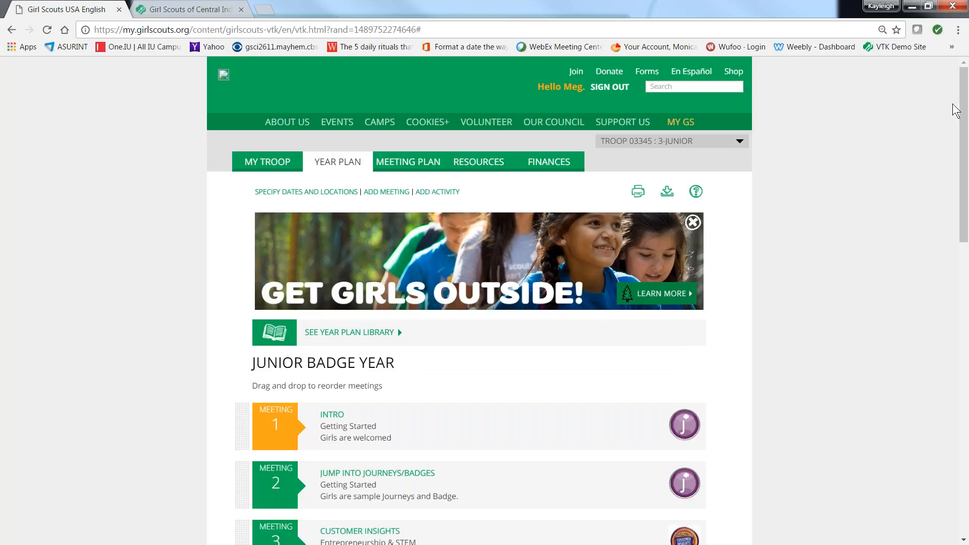
Step: Move the Savvy Shopper 1 meeting up to fourth place in the year plan, directly after Customer Insights
drag(965, 90, 964, 166)
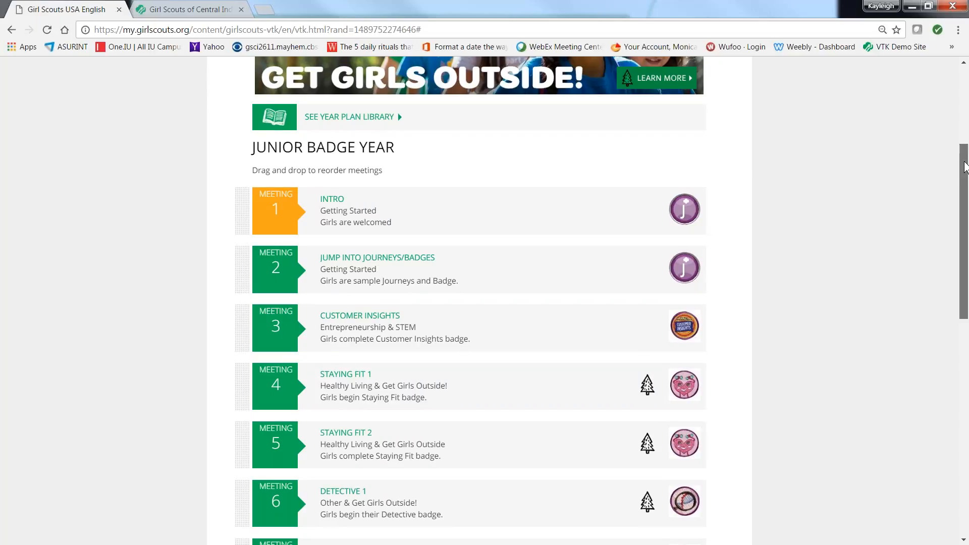
drag(965, 166, 966, 204)
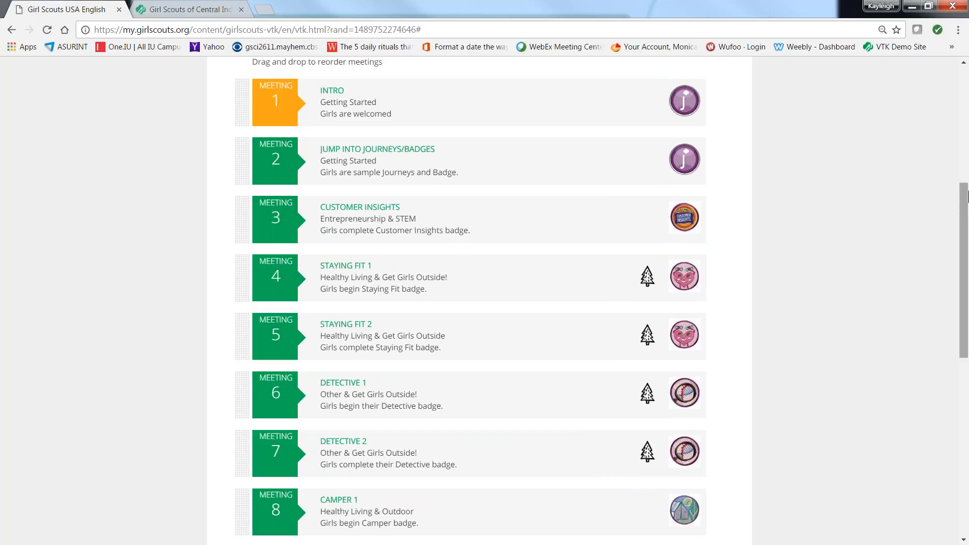
drag(966, 196, 964, 303)
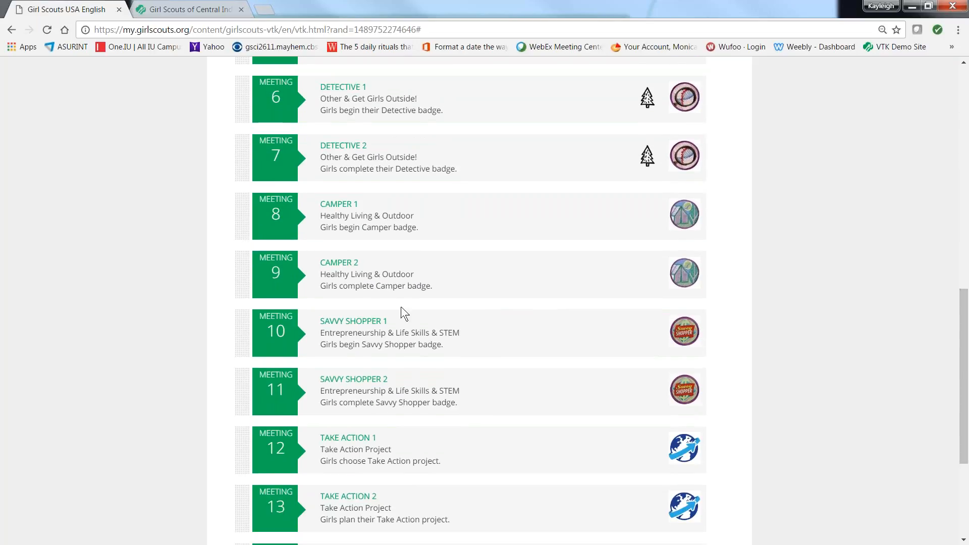
drag(346, 328, 335, 256)
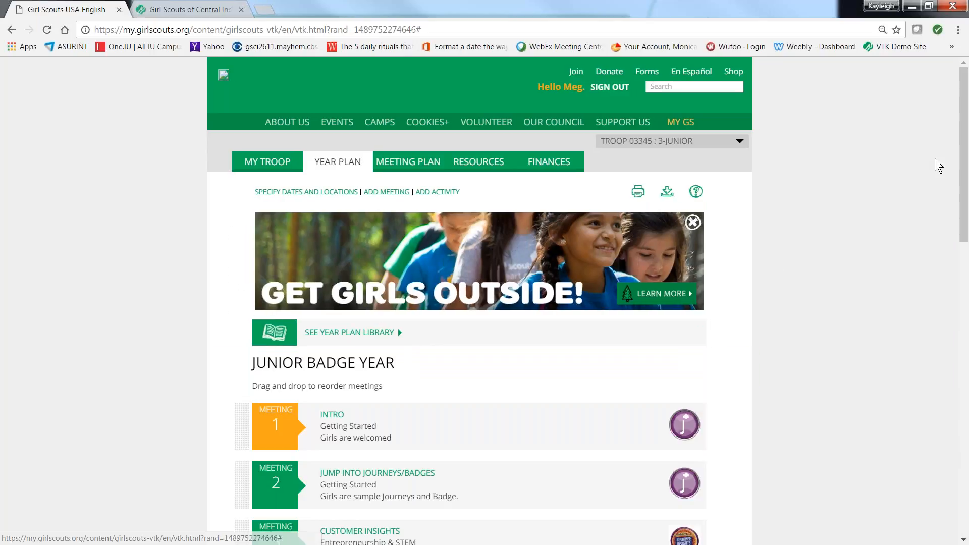
Step: Check the new meeting order, and set the first meeting date to 03/18/2017 in the meeting dates and locations settings
drag(965, 131, 966, 263)
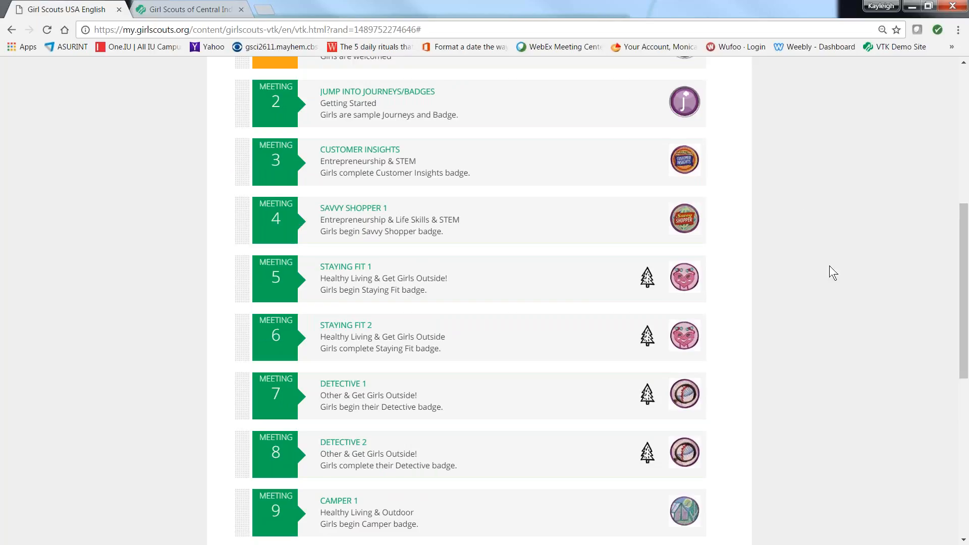
drag(964, 214, 943, 95)
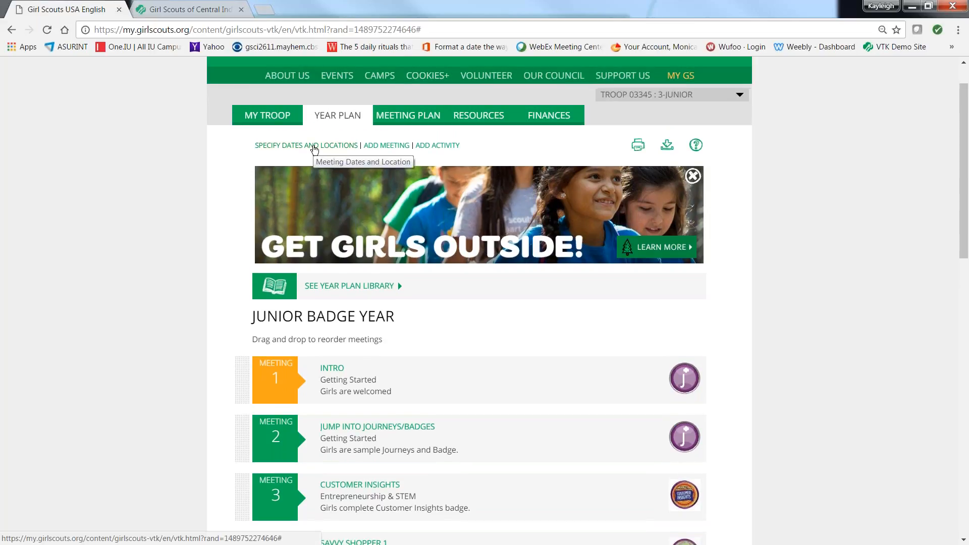
click(314, 149)
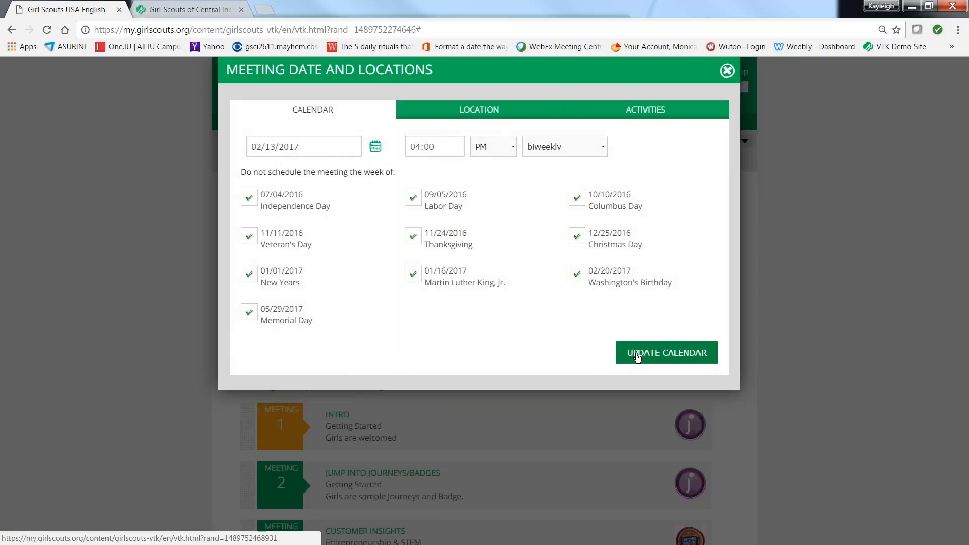
click(375, 147)
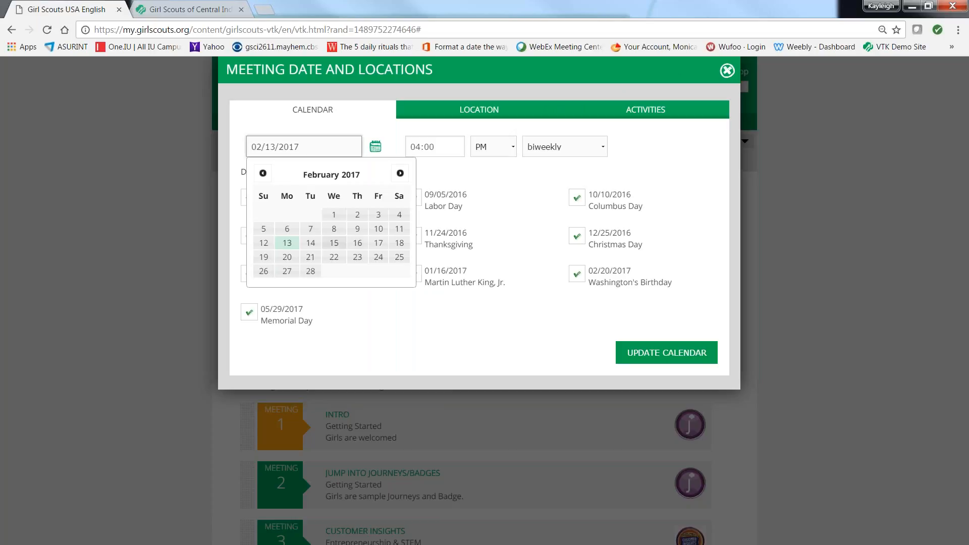
click(400, 173)
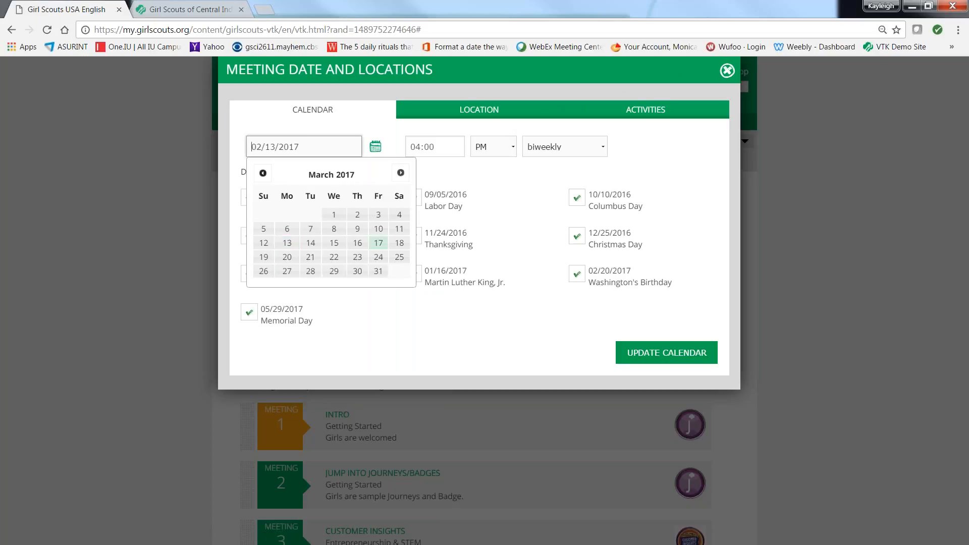
click(399, 243)
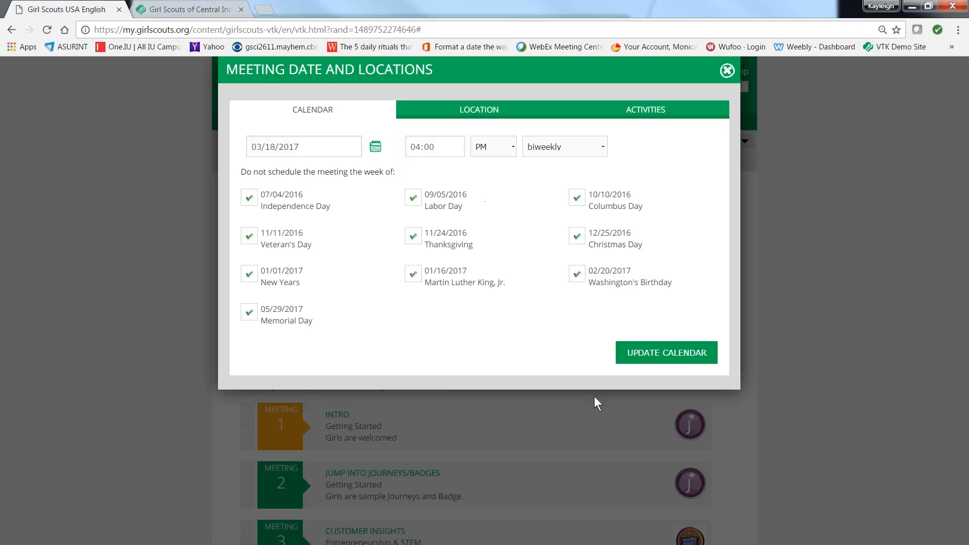
Step: Enter "!:00" as the start time, set the meeting frequency to weekly, and try to update the calendar
triple_click(431, 147)
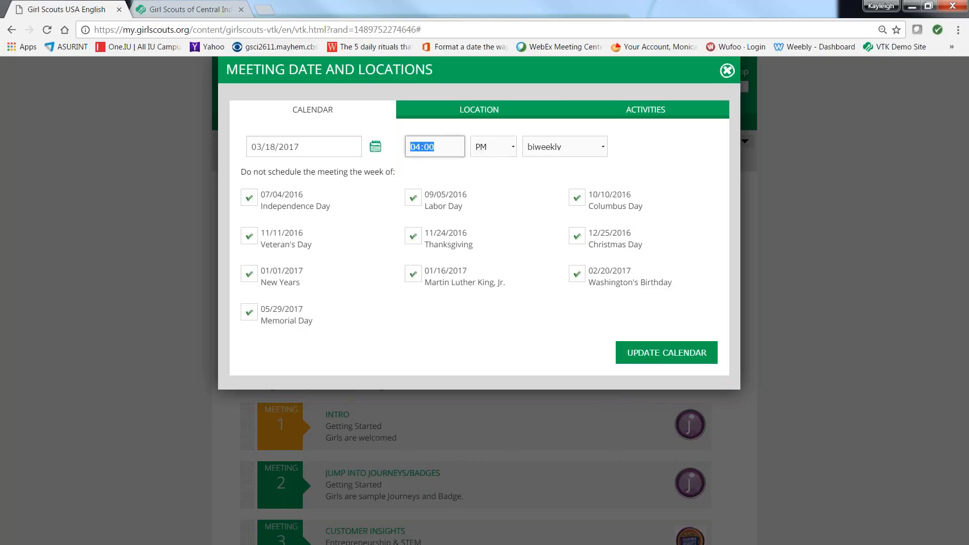
key(BackSpace)
text(!:00)
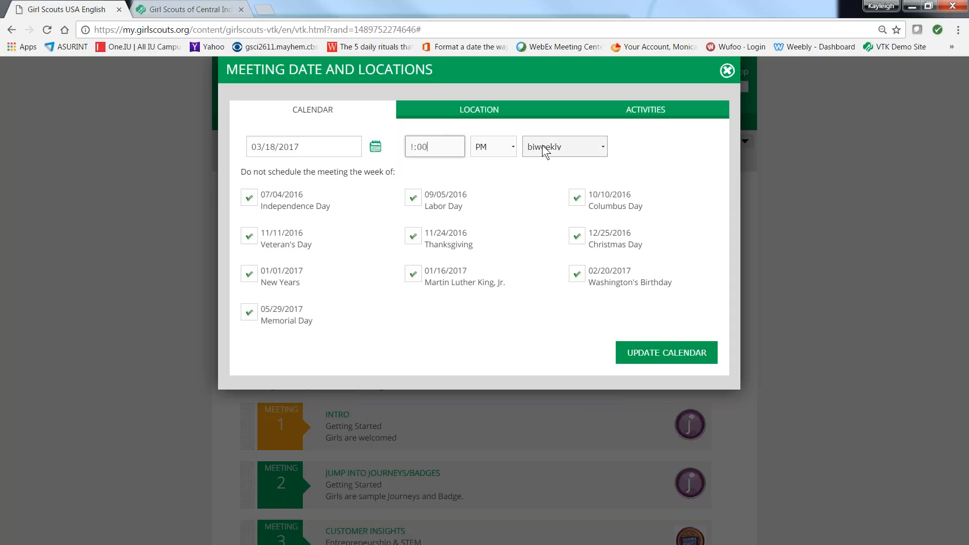
click(598, 151)
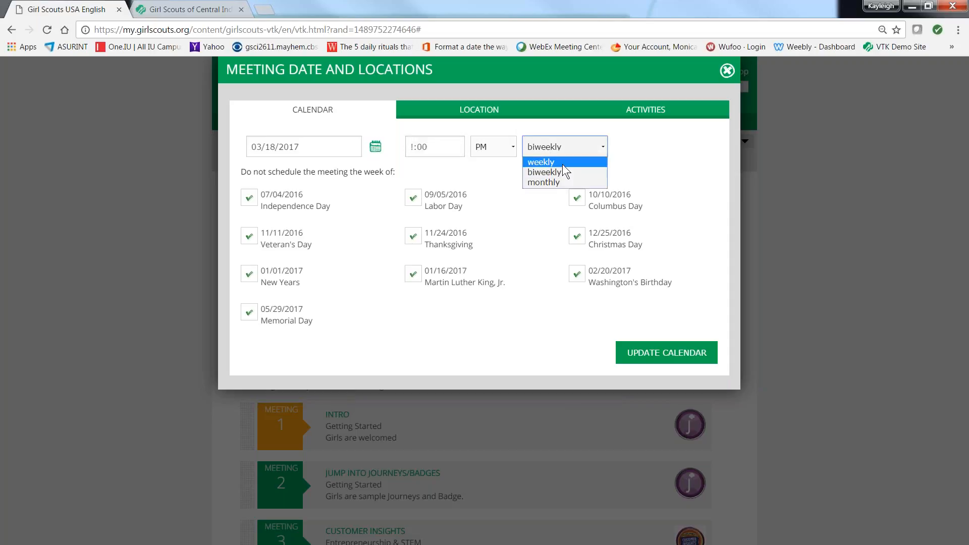
click(565, 162)
click(630, 356)
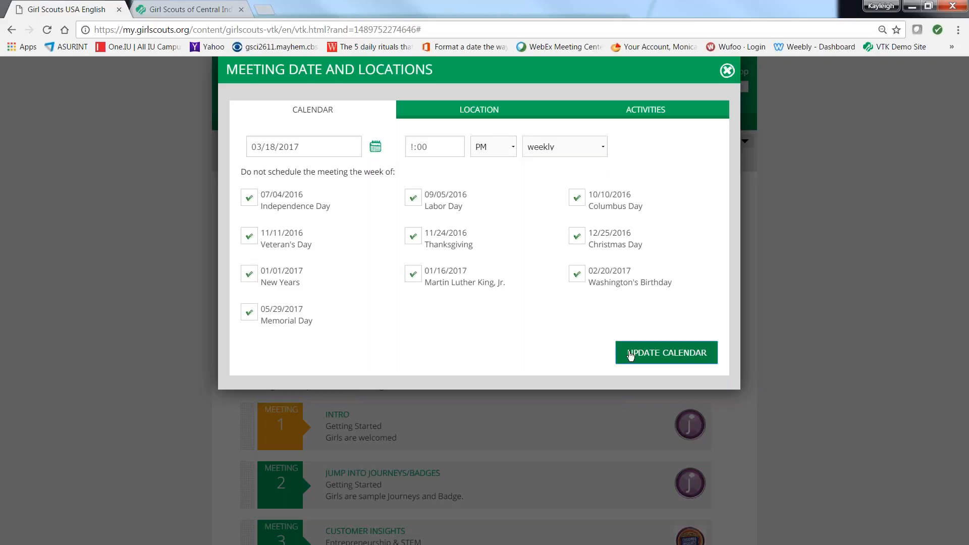
click(587, 113)
Step: Pick 03/18/2017 again as the first meeting date and try to update the calendar
click(377, 150)
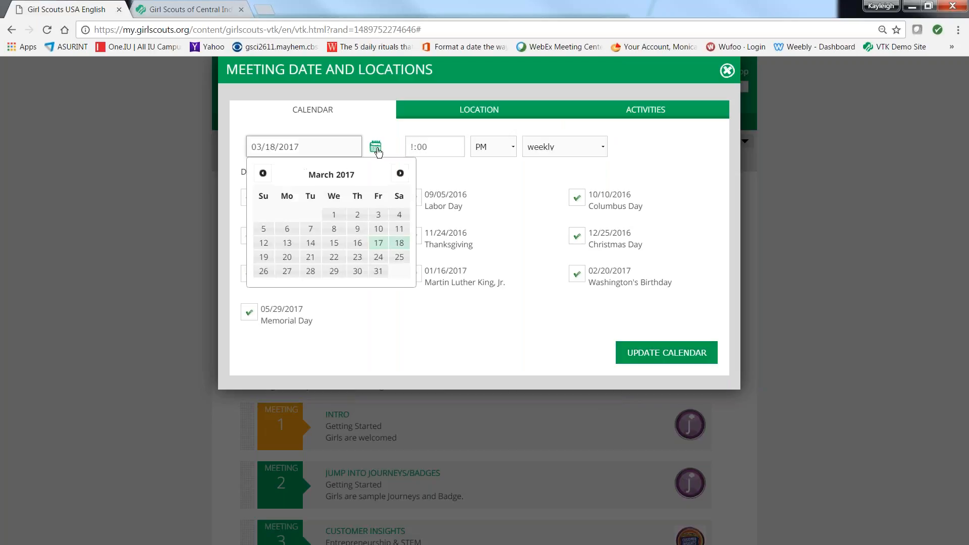
click(399, 244)
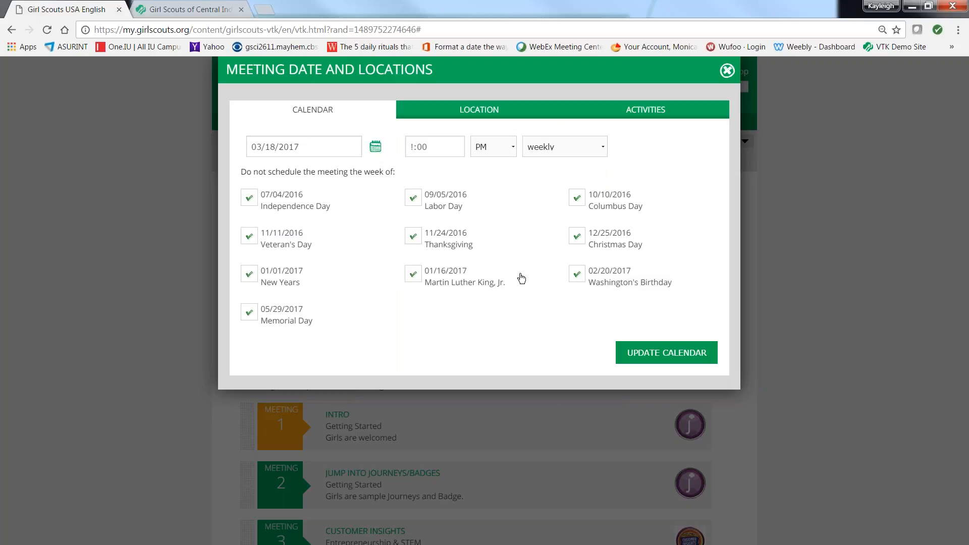
click(622, 347)
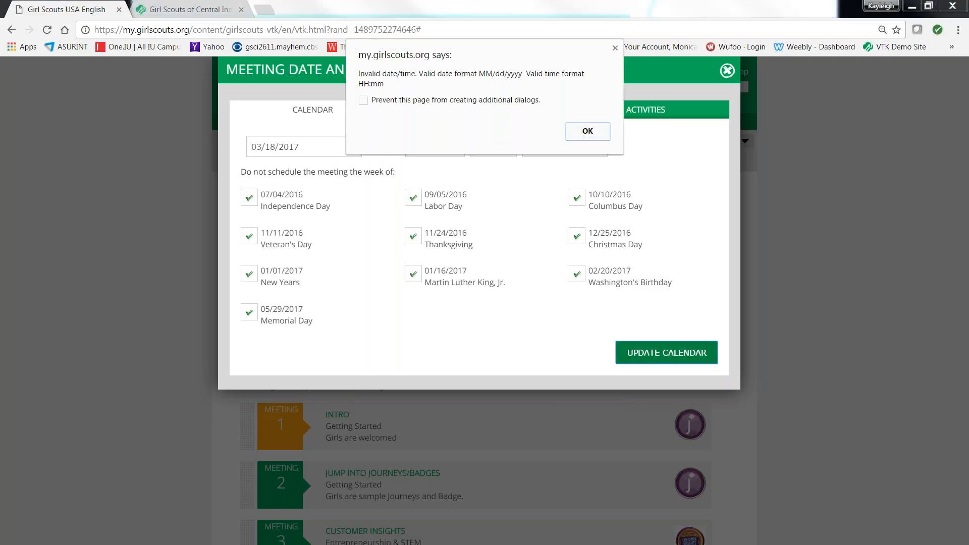
click(588, 132)
Step: Change the meeting start time to 1:00 and try to update the calendar
click(443, 146)
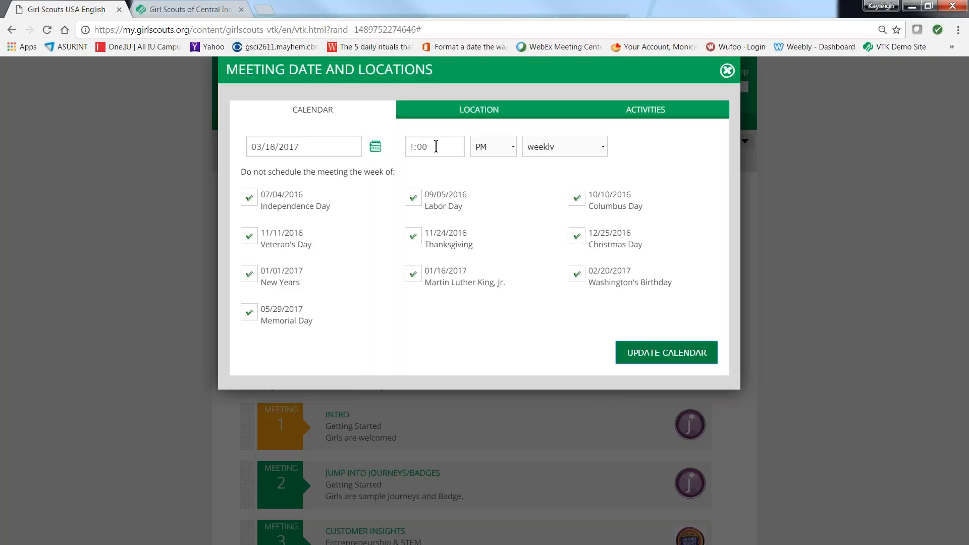
click(411, 146)
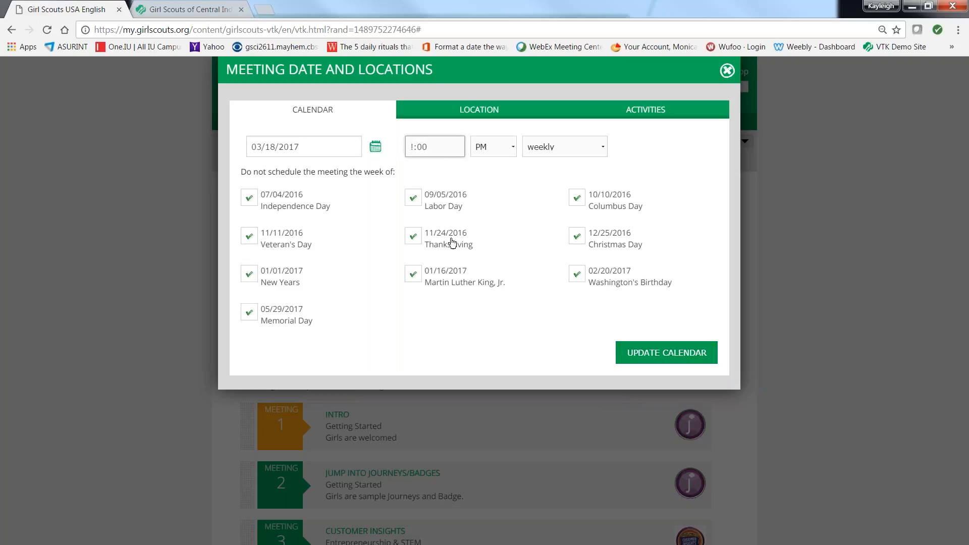
text(0)
key(Delete)
key(Delete)
text(1:)
click(690, 355)
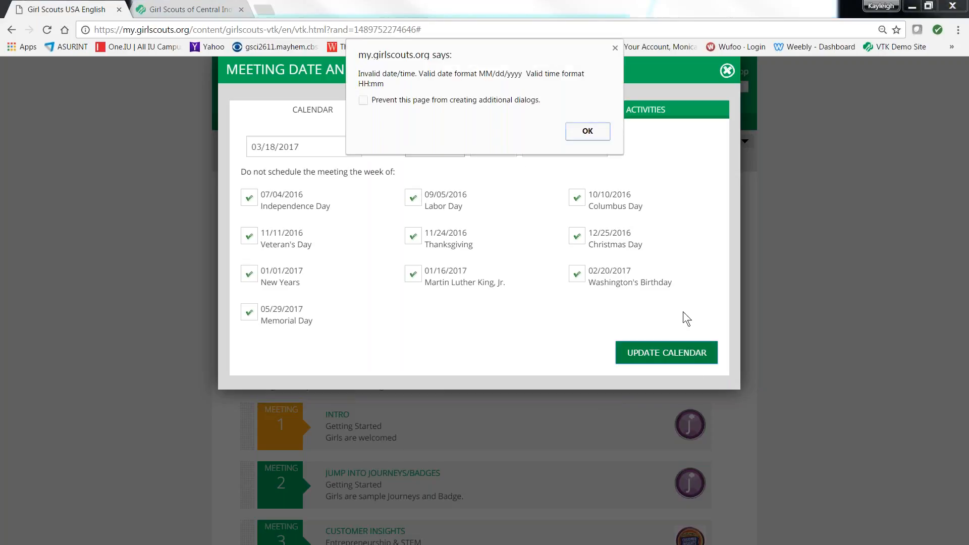
click(588, 132)
Step: Set the meeting start time to 01:00 PM, update the calendar, and agree to continue with the selected date
click(412, 145)
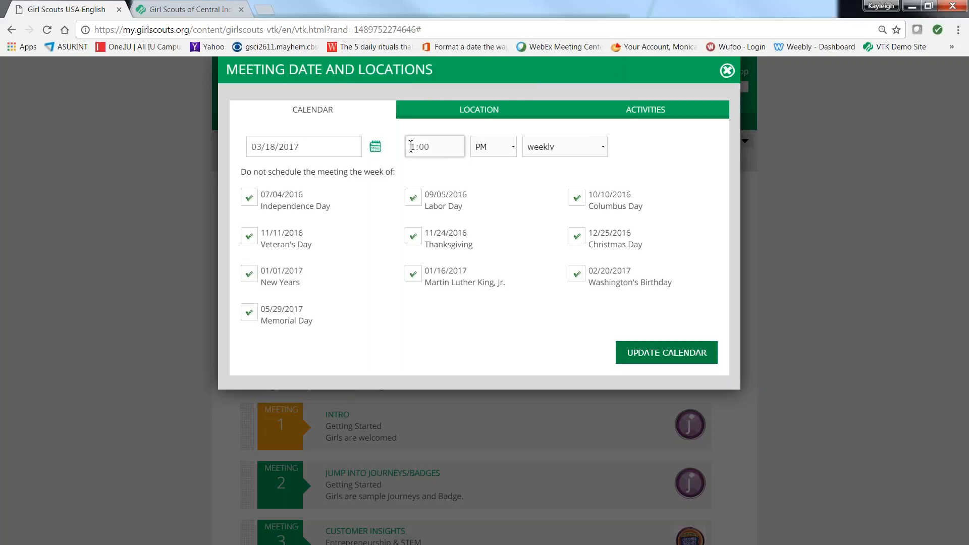
text(0)
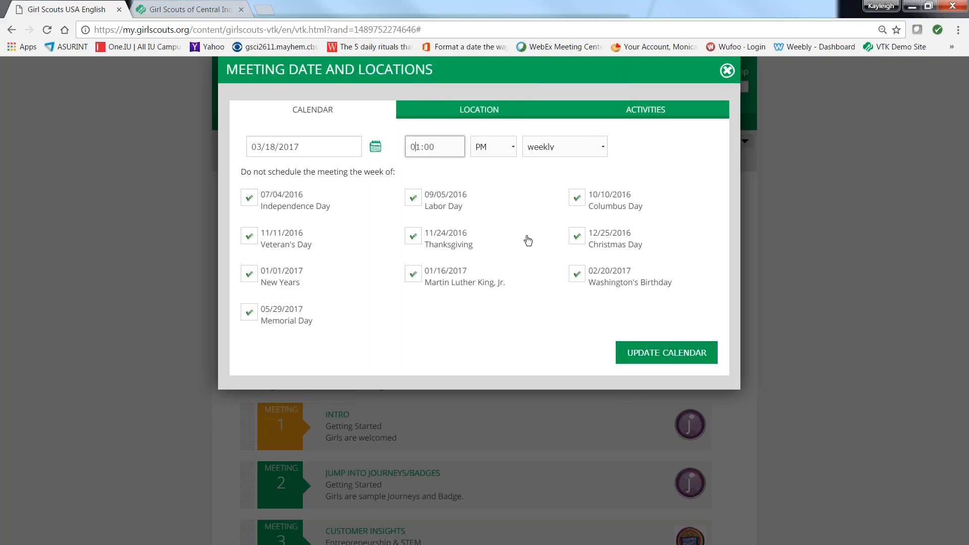
click(634, 349)
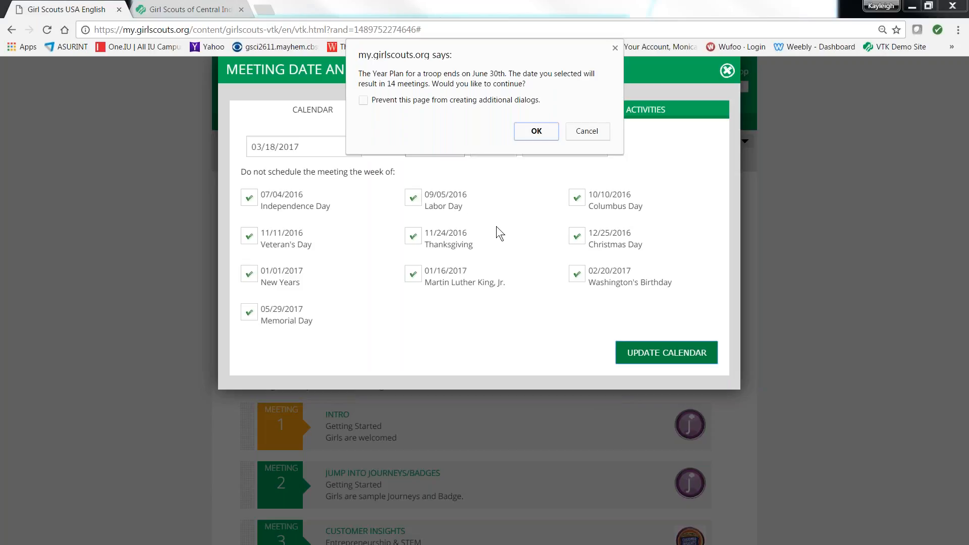
click(537, 132)
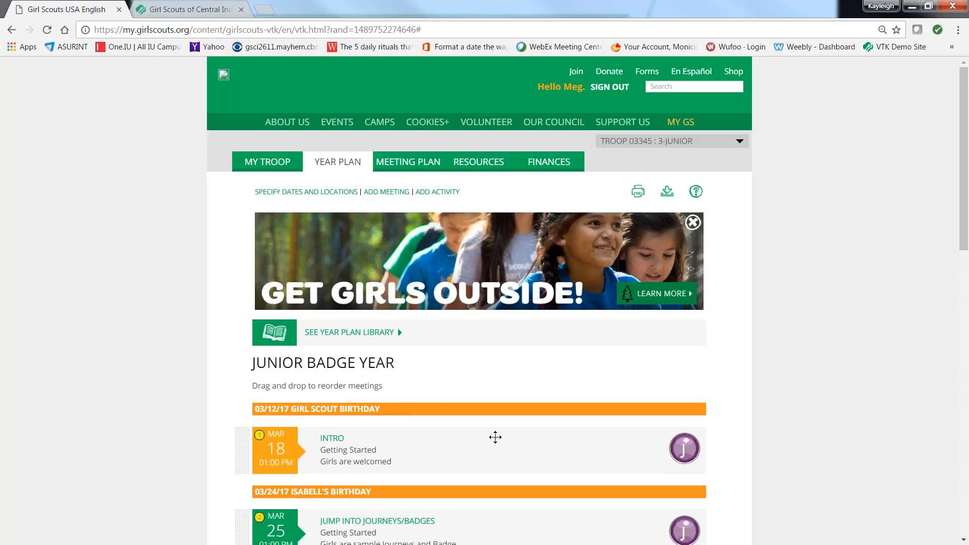
Step: Look through the Junior Badge Year plan's meetings to examine their scheduled dates and times
scroll(953, 229, down, 1)
scroll(952, 262, down, 9)
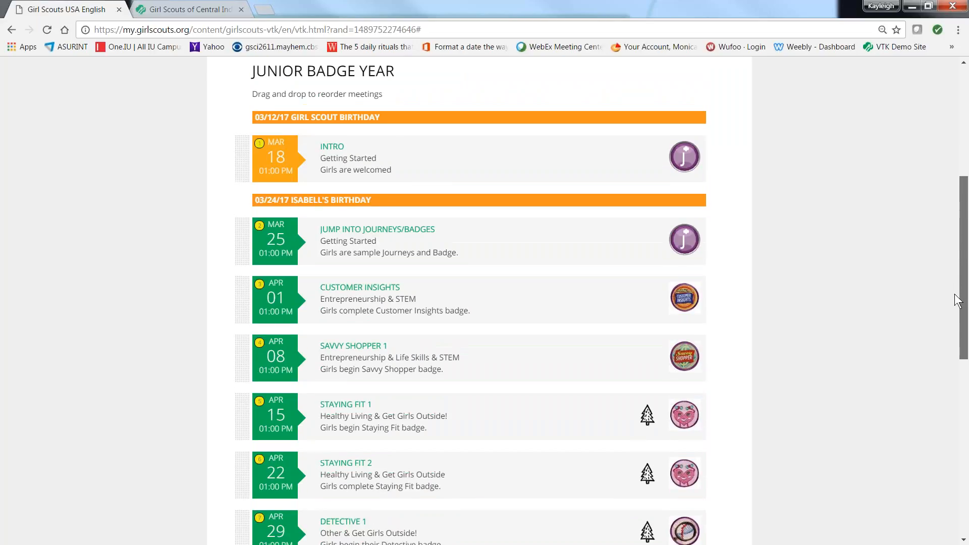
scroll(949, 372, down, 5)
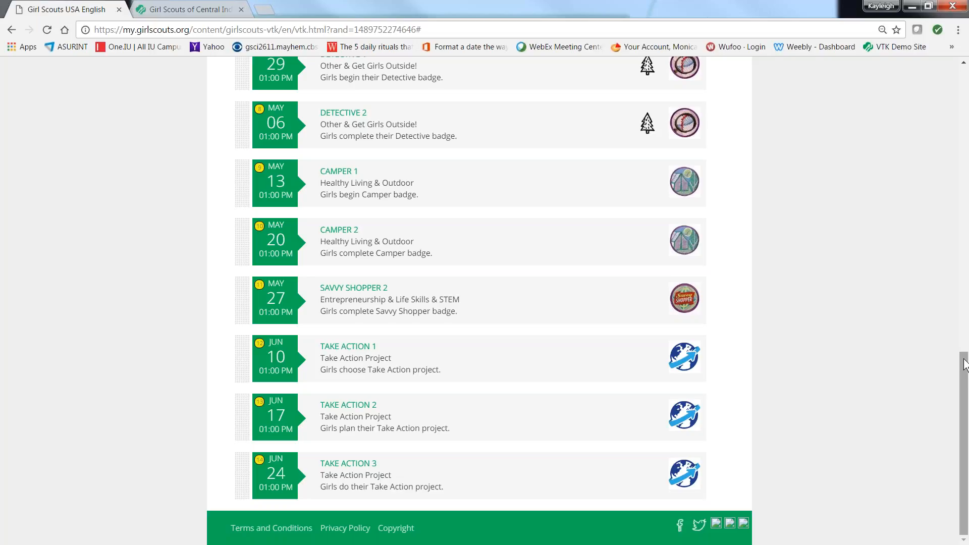
drag(965, 349, 940, 68)
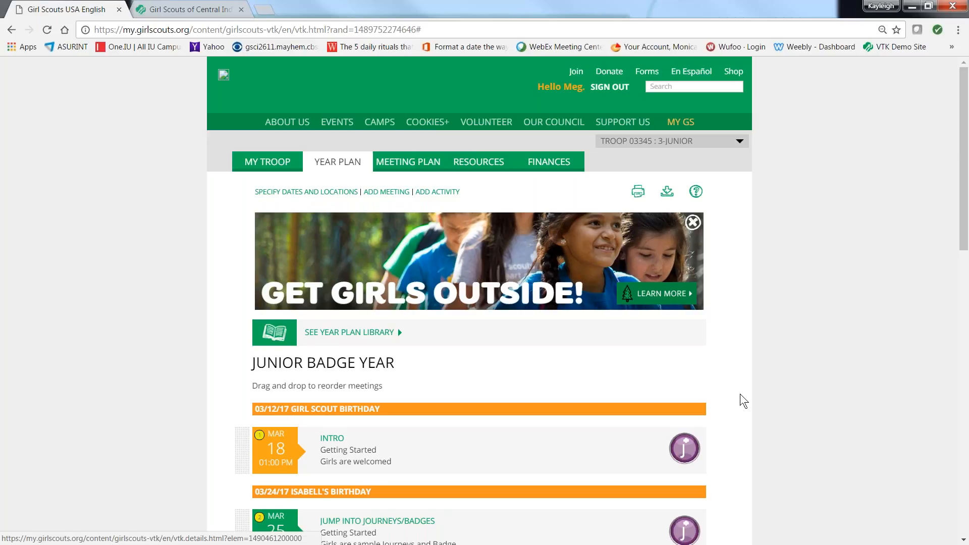
drag(964, 206, 963, 268)
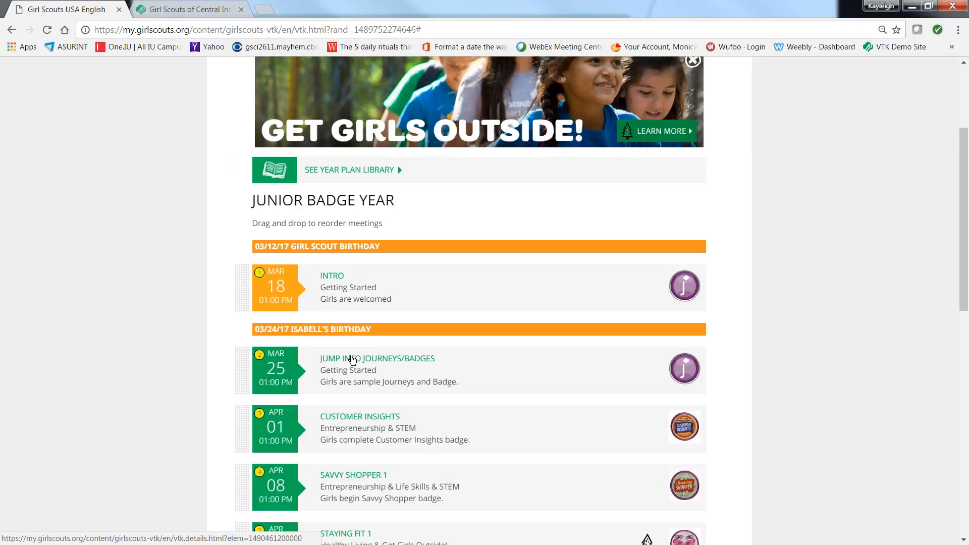
Step: Open the Intro meeting's plan and review its agenda, meeting aids such as the All About ME worksheet, and planning materials
click(331, 276)
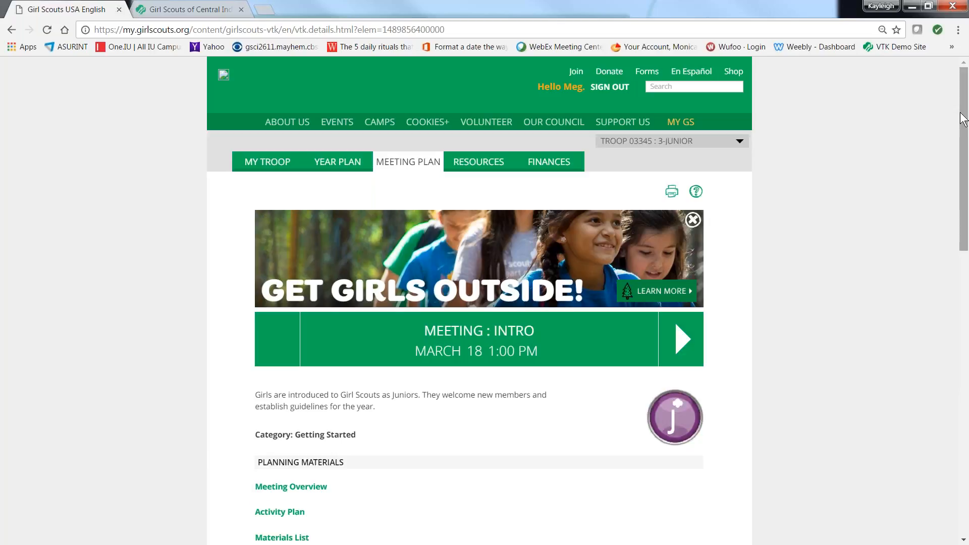
drag(963, 118, 966, 377)
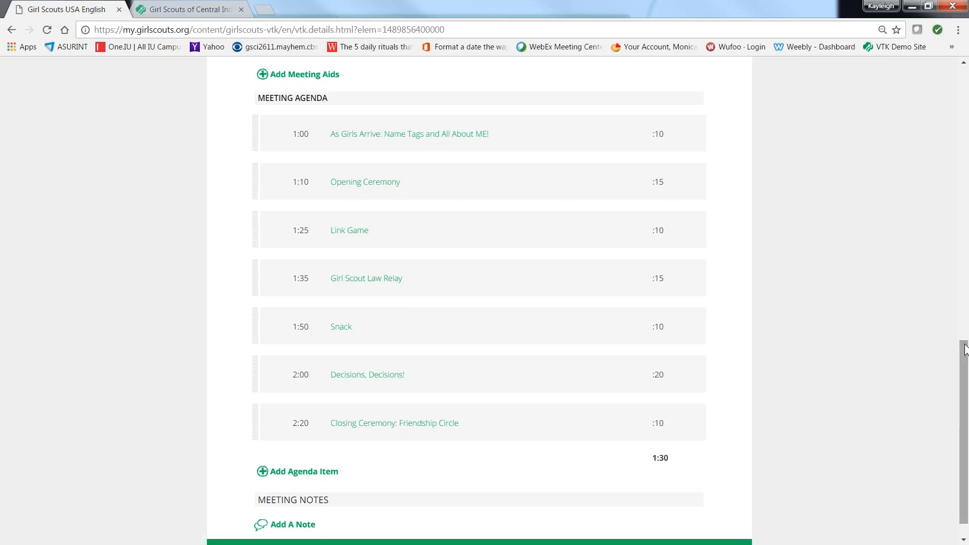
drag(958, 355, 939, 259)
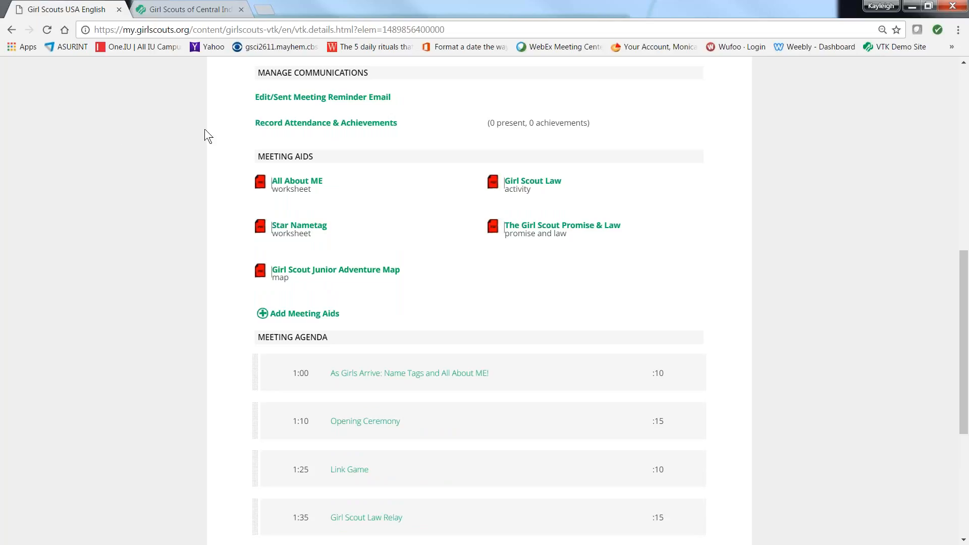
click(290, 183)
drag(964, 268, 953, 199)
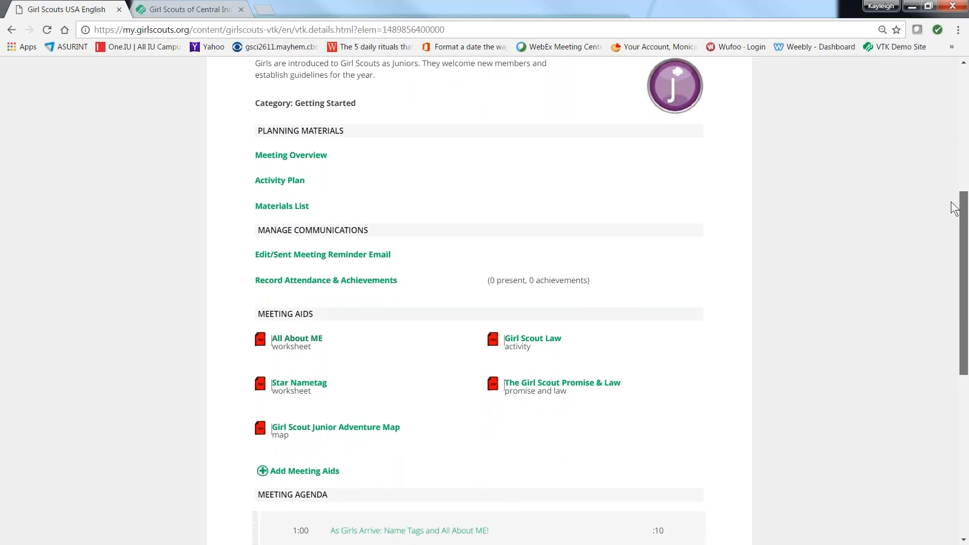
mouse_move(953, 207)
mouse_down()
mouse_move(962, 303)
mouse_move(945, 187)
mouse_move(955, 210)
mouse_up()
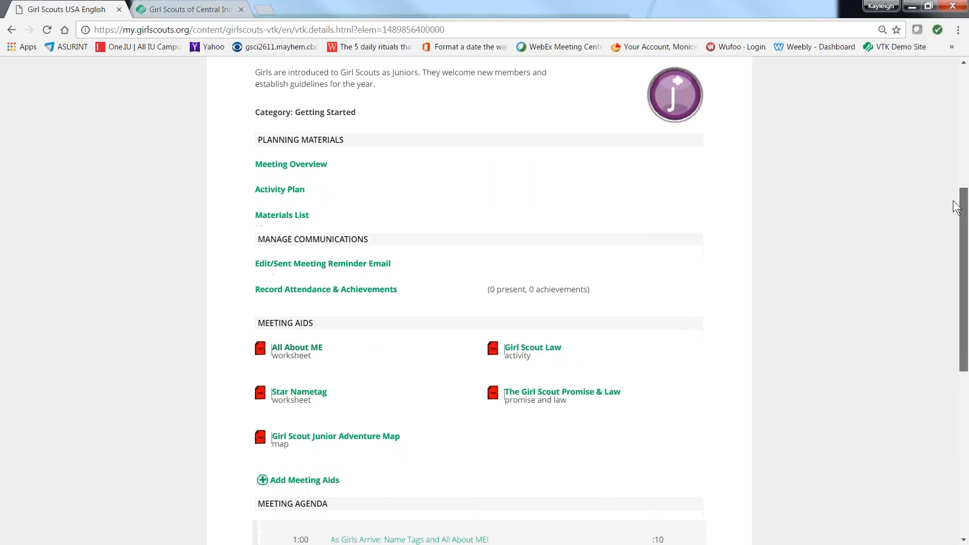
Step: View the Intro meeting's overview and close it
click(283, 160)
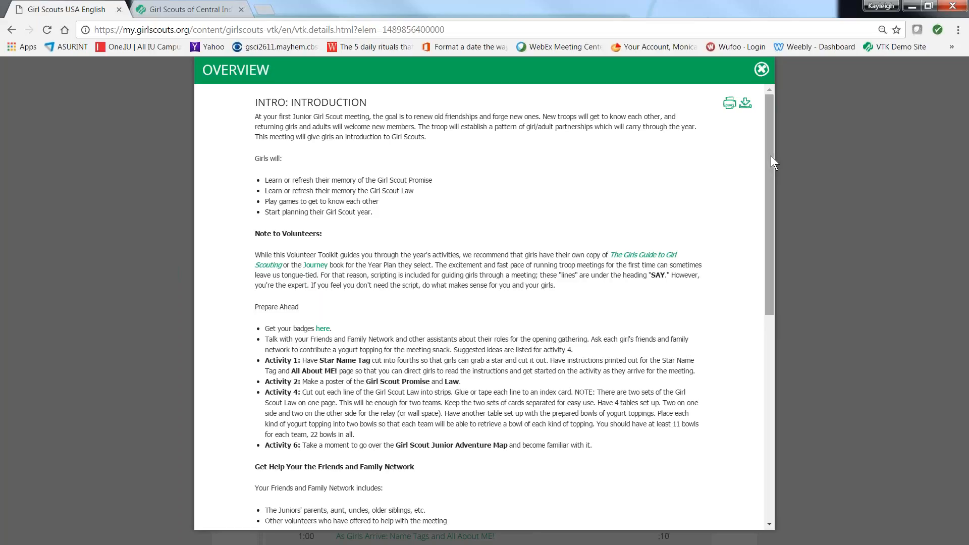
drag(771, 156, 868, 289)
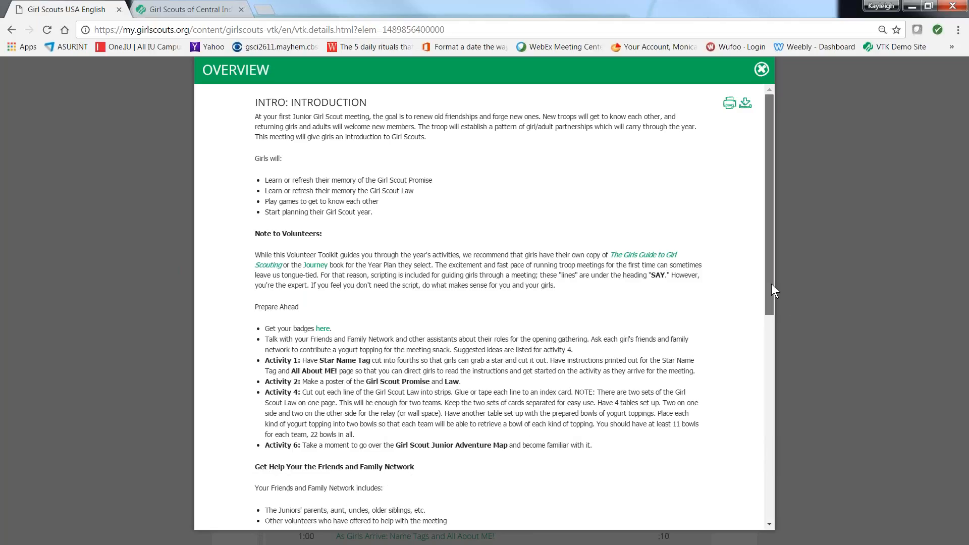
drag(771, 292, 755, 268)
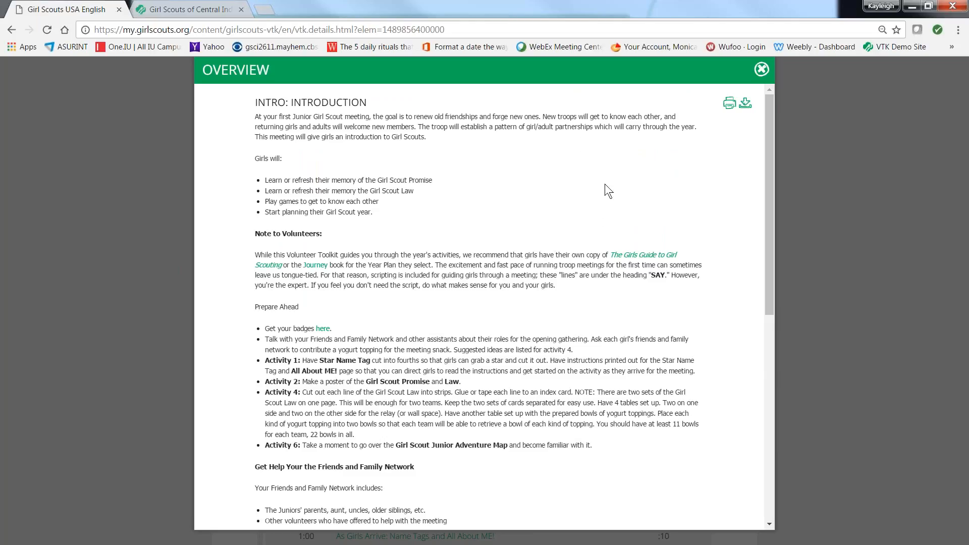
click(760, 70)
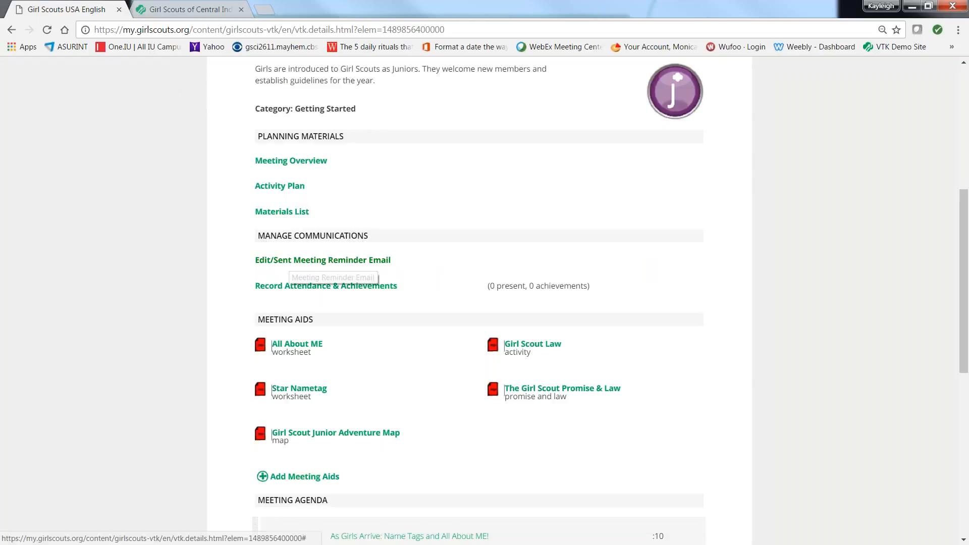
Step: Read through the opening activities in the Intro meeting's activity plan and close it
click(289, 190)
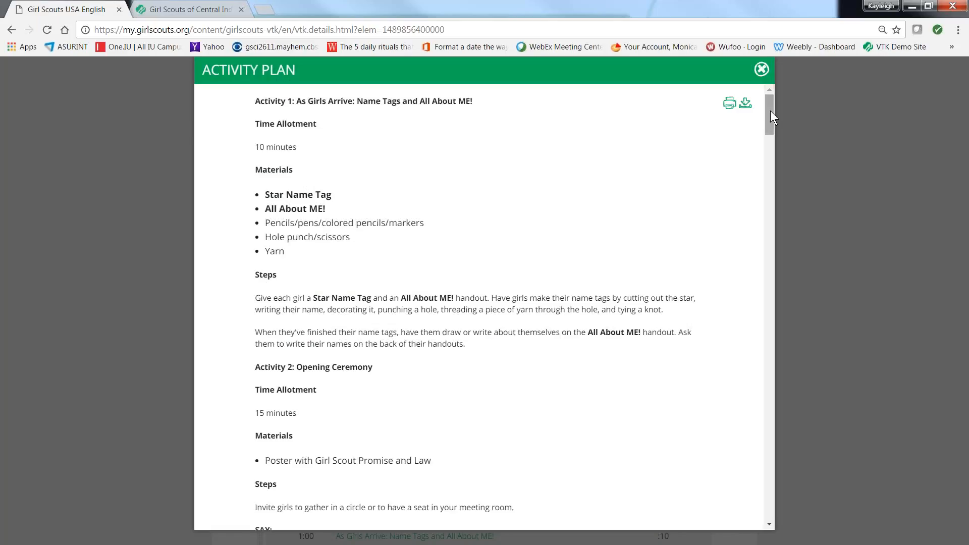
drag(773, 112, 772, 144)
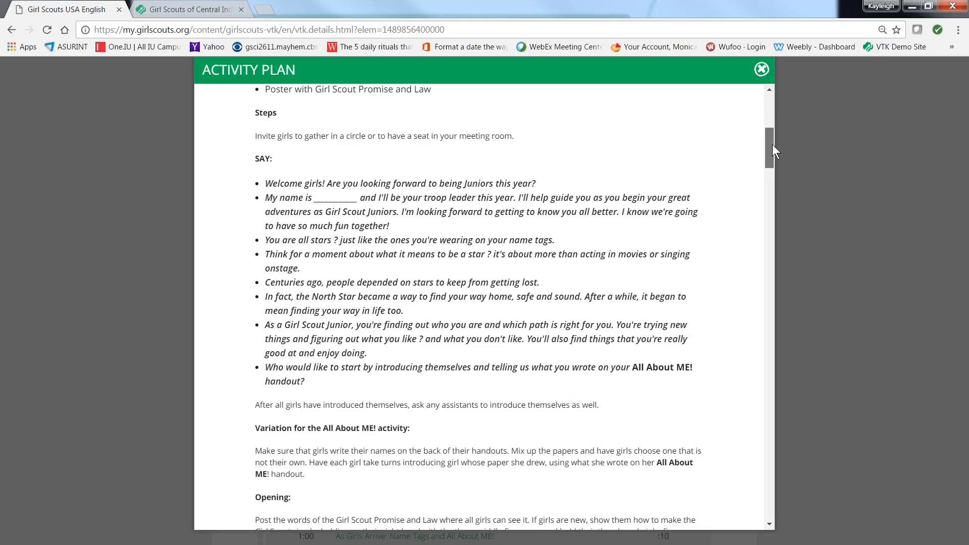
drag(772, 145, 780, 160)
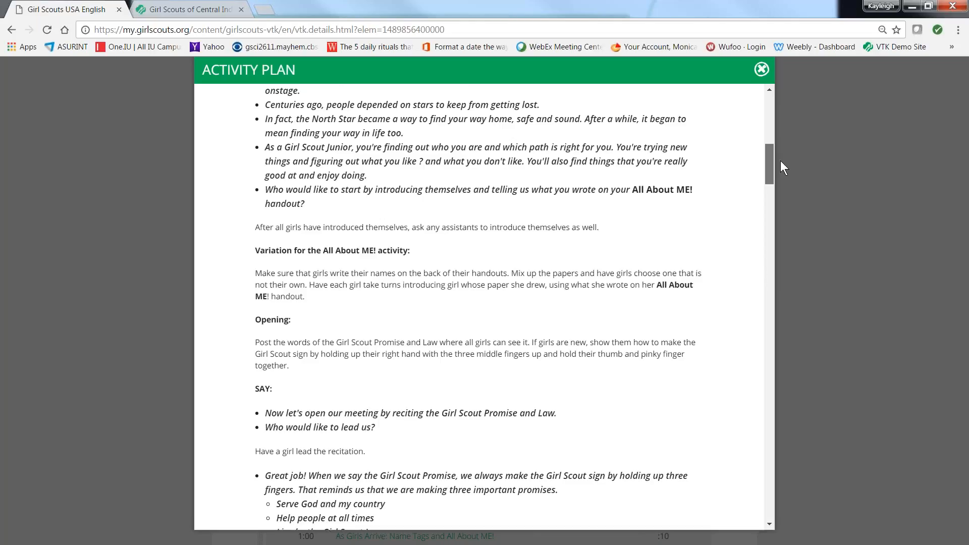
drag(779, 162, 794, 186)
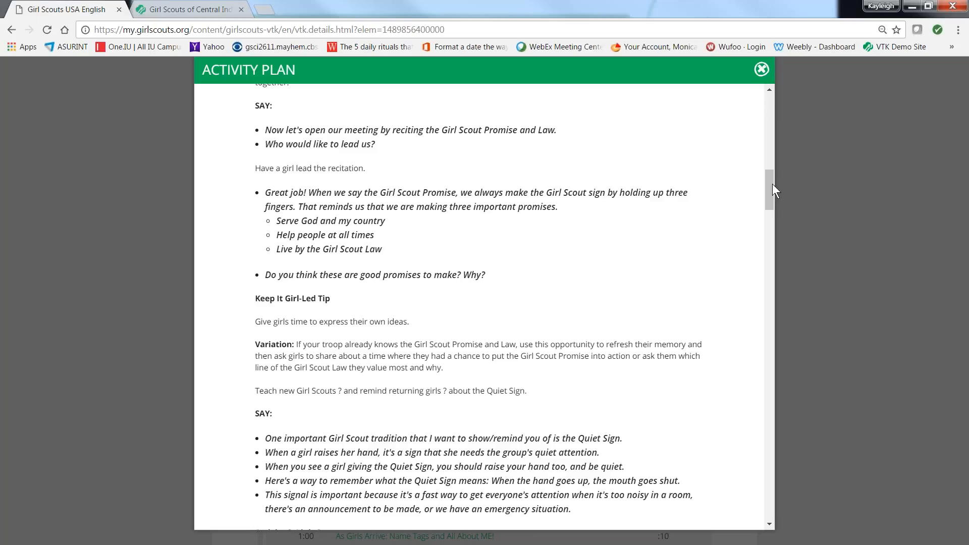
drag(770, 187, 792, 157)
click(761, 70)
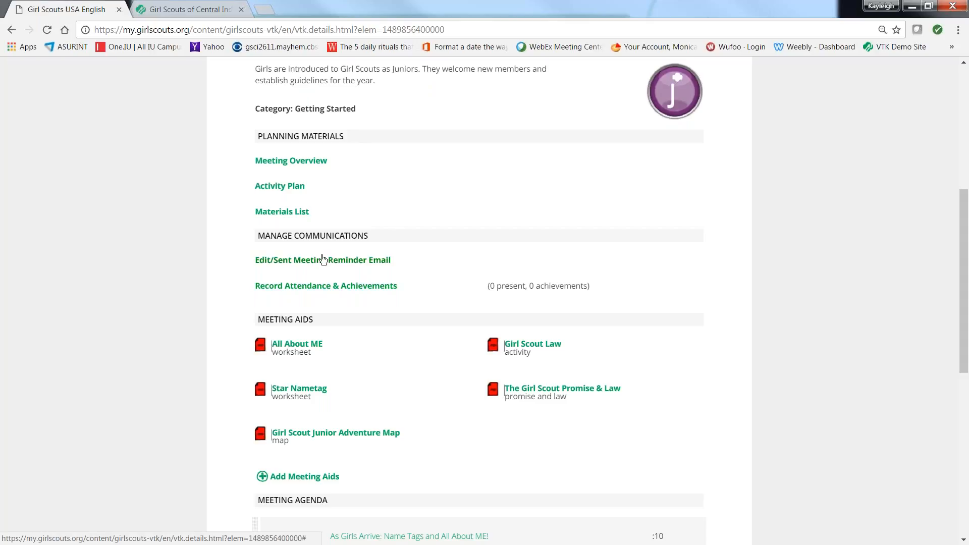
Step: View the Intro meeting's materials list and its reminder email, closing each without changes
click(296, 217)
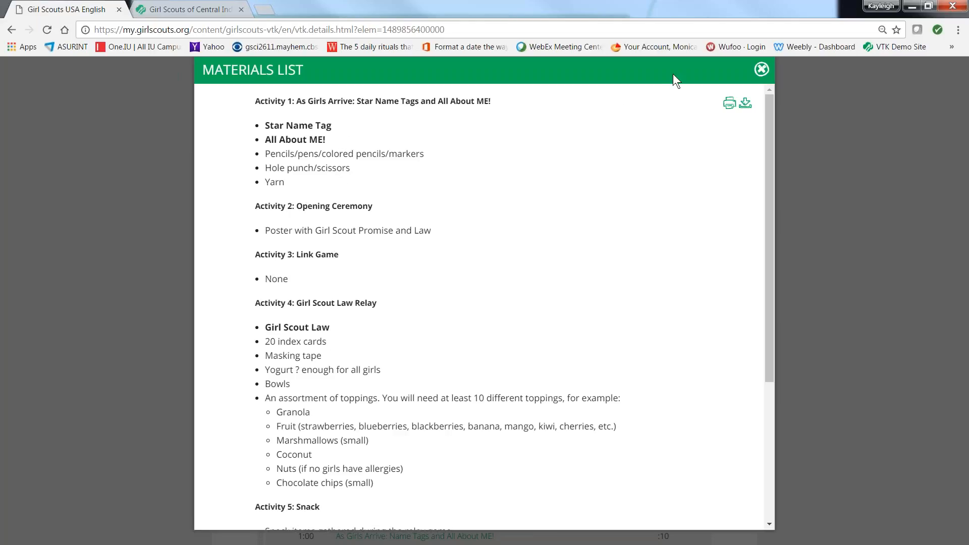
click(762, 70)
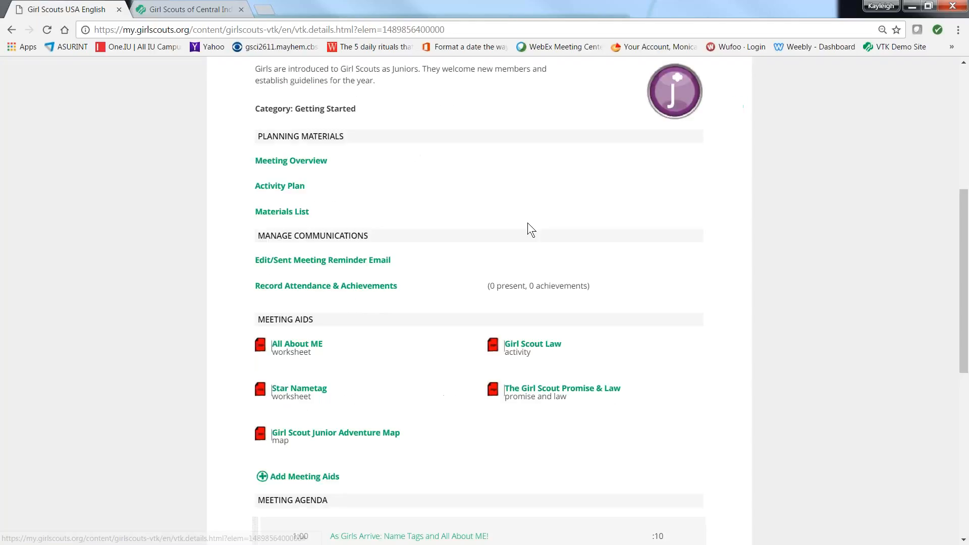
click(283, 261)
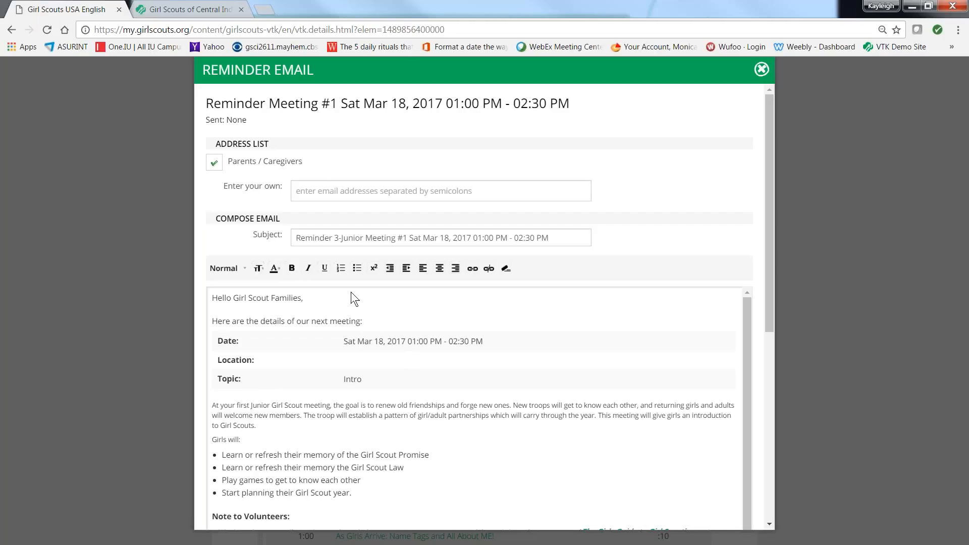
click(762, 70)
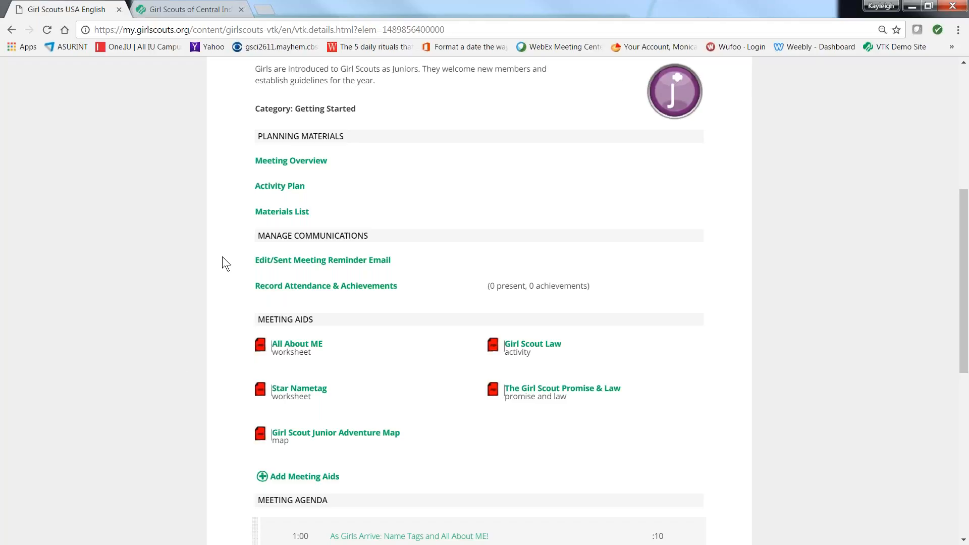
Step: Record the Intro meeting's attendance with the first listed member unmarked and everyone else present, and save it
click(271, 290)
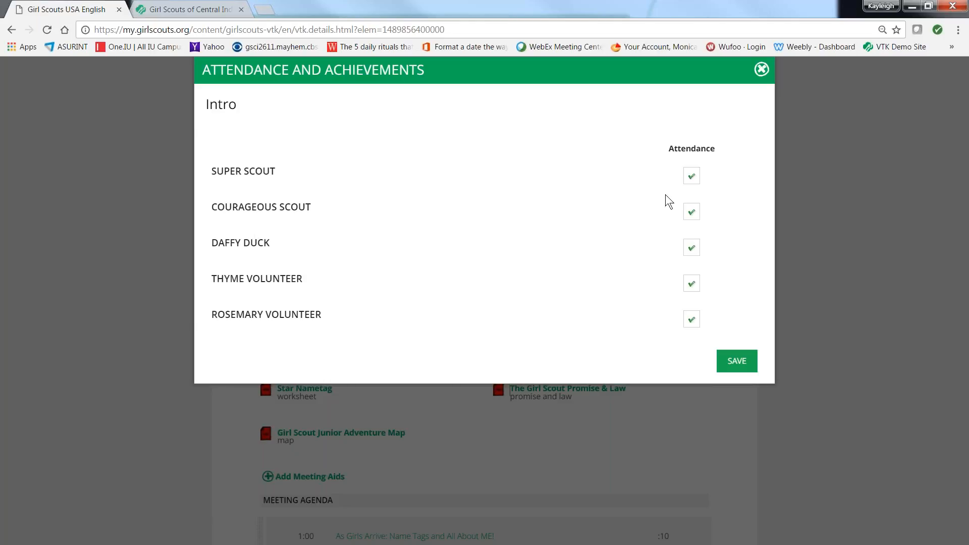
click(692, 178)
click(735, 364)
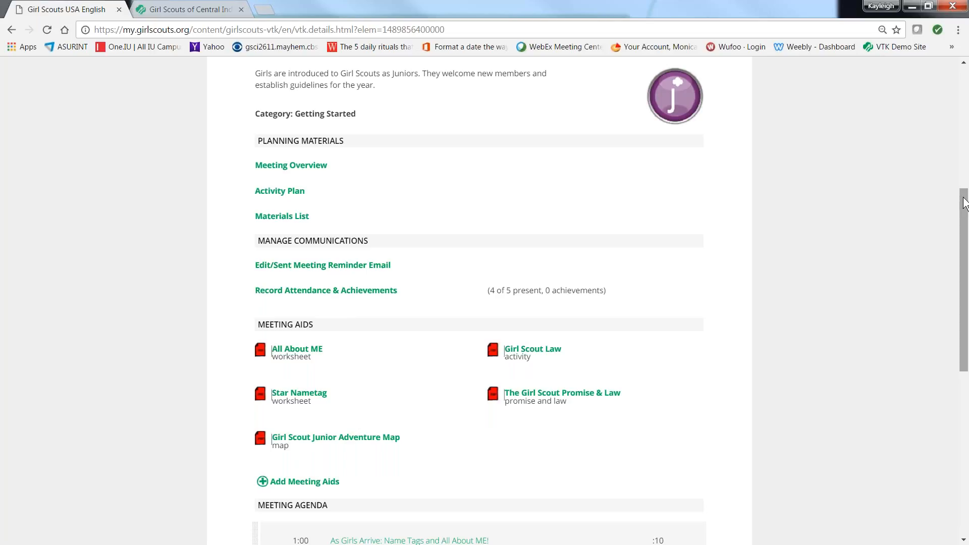
Step: Move the Snack item in the meeting agenda to between Decisions, Decisions! and the Closing Ceremony
drag(962, 205, 967, 378)
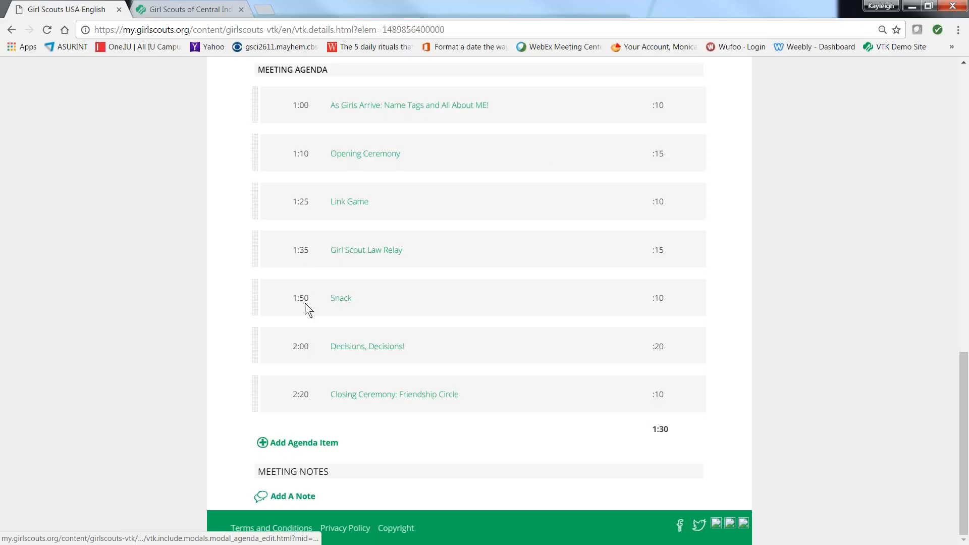
drag(304, 299, 304, 395)
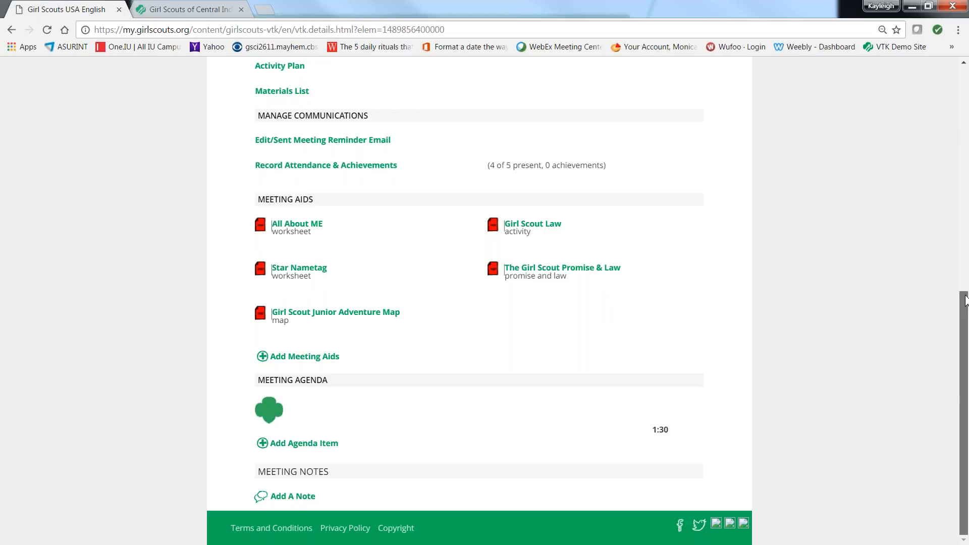
scroll(963, 292, up, 2)
scroll(956, 280, down, 2)
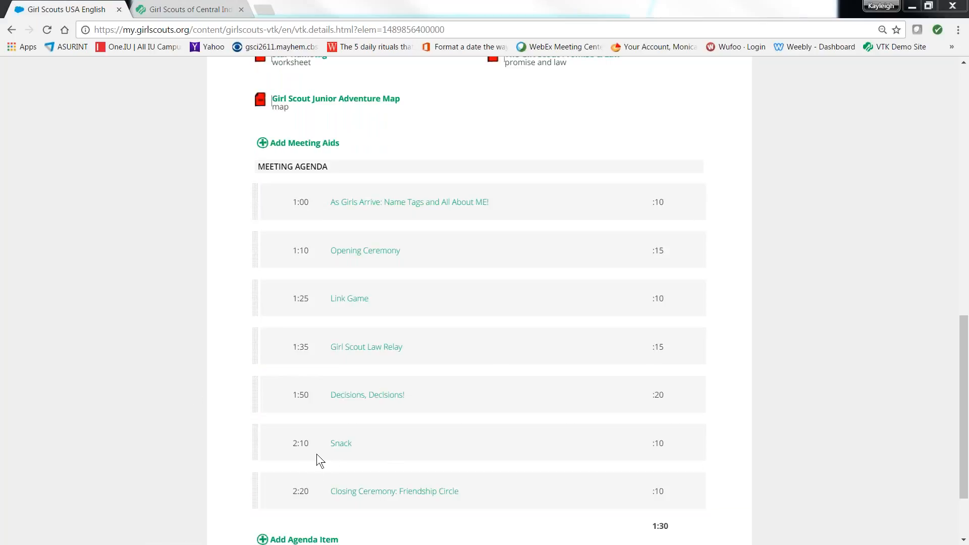
Step: Delete the Girl Scout Law Relay item from the meeting agenda and confirm its removal
click(374, 349)
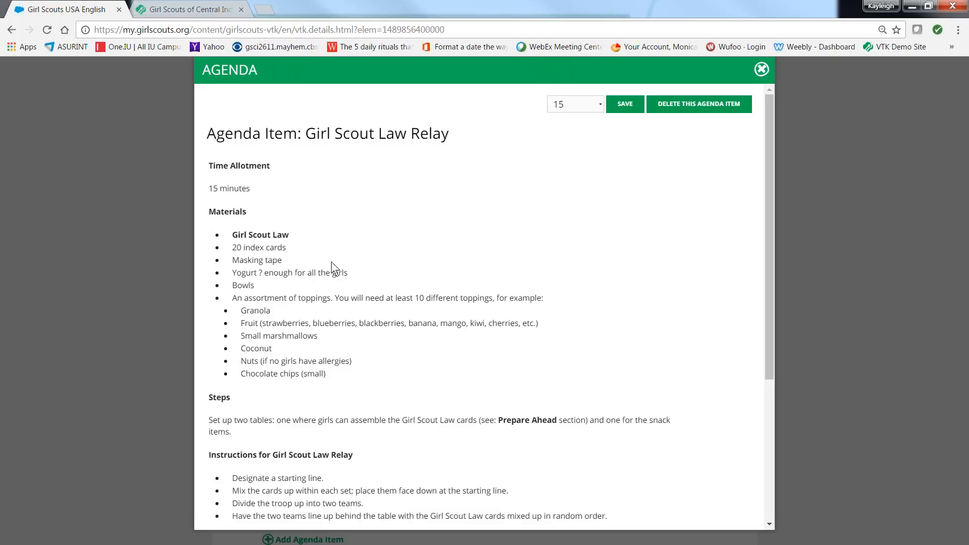
click(713, 110)
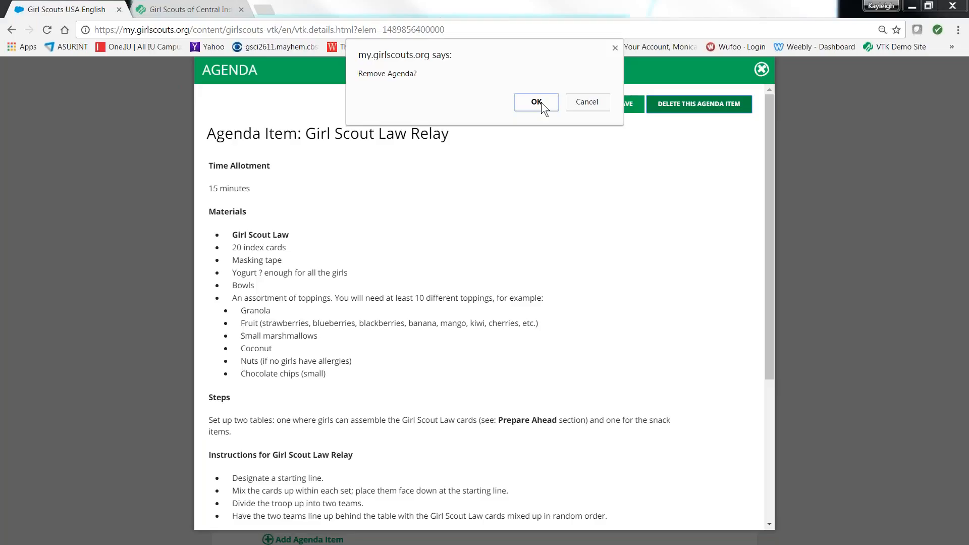
click(536, 102)
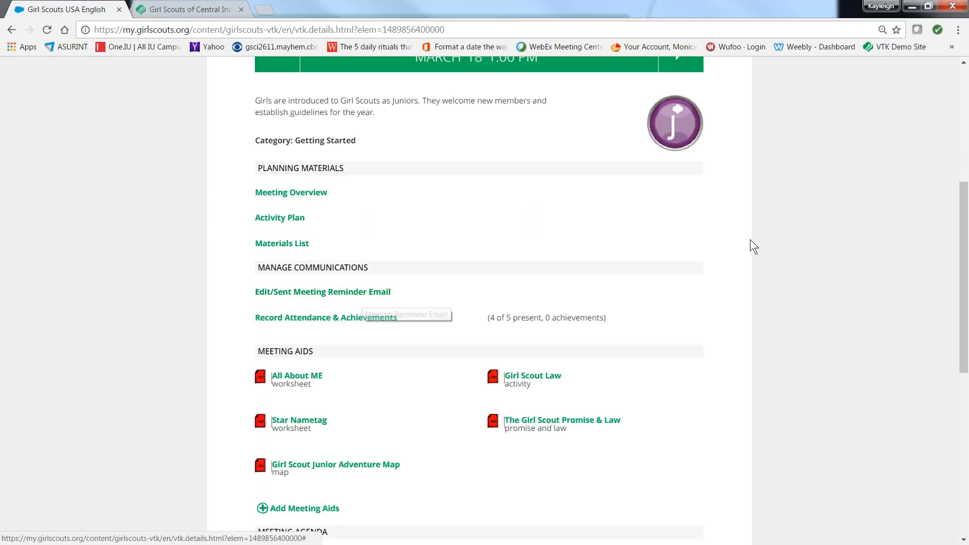
Step: Start a new agenda item named "Field trip conversation" with a time allotment of 15 minutes
drag(964, 232, 943, 374)
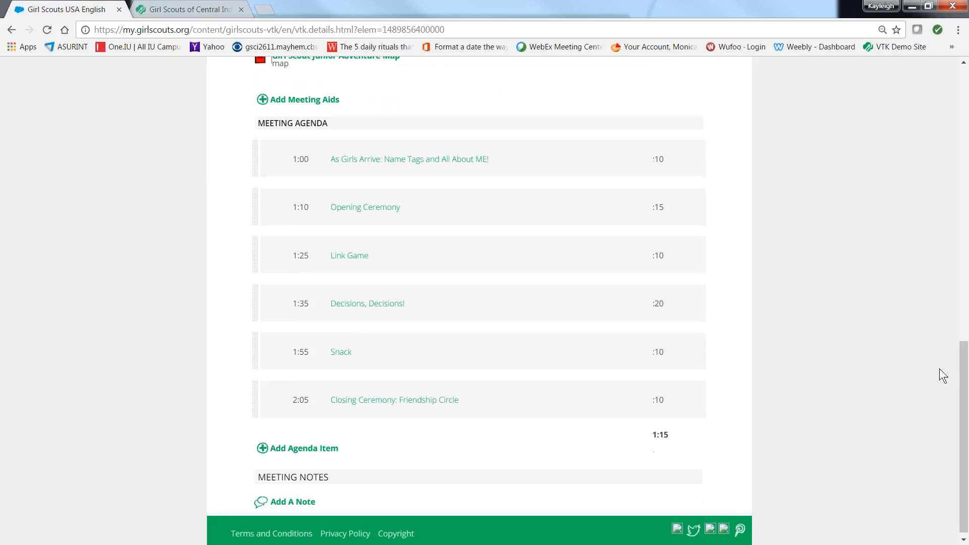
click(307, 449)
click(298, 123)
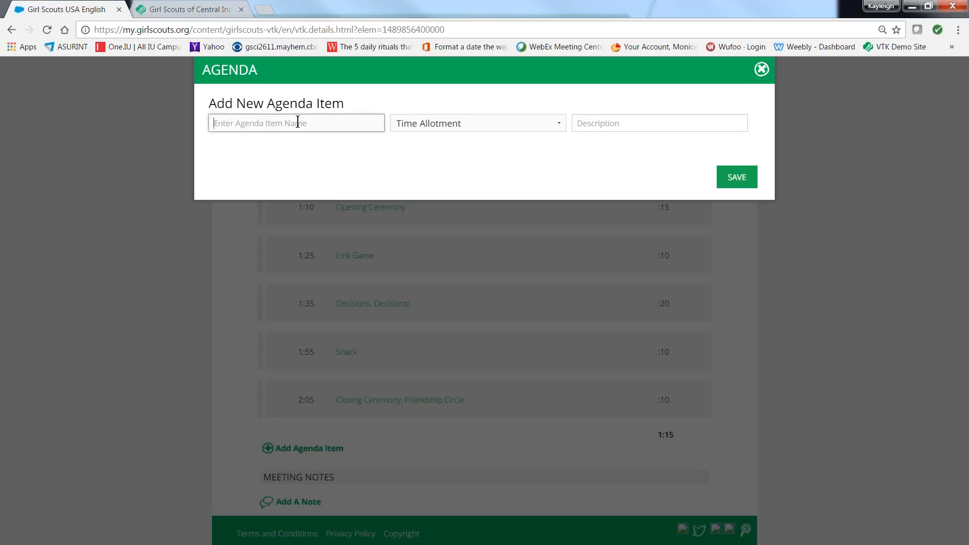
text(Field trip conversation)
click(560, 123)
click(494, 176)
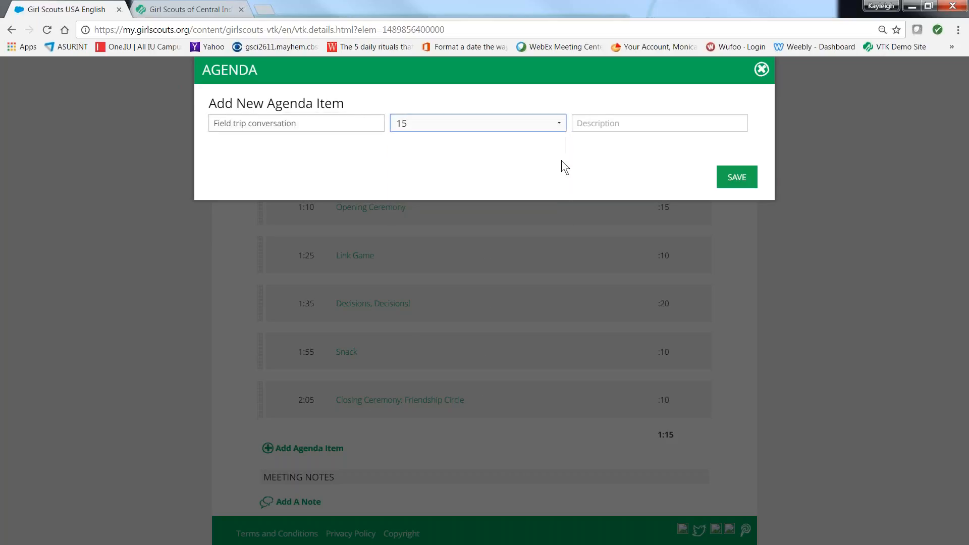
Step: Describe the new agenda item as a talk about being a sister to every Girl Scout, naming who will lead it, and save it
click(601, 121)
text(talk about being a )
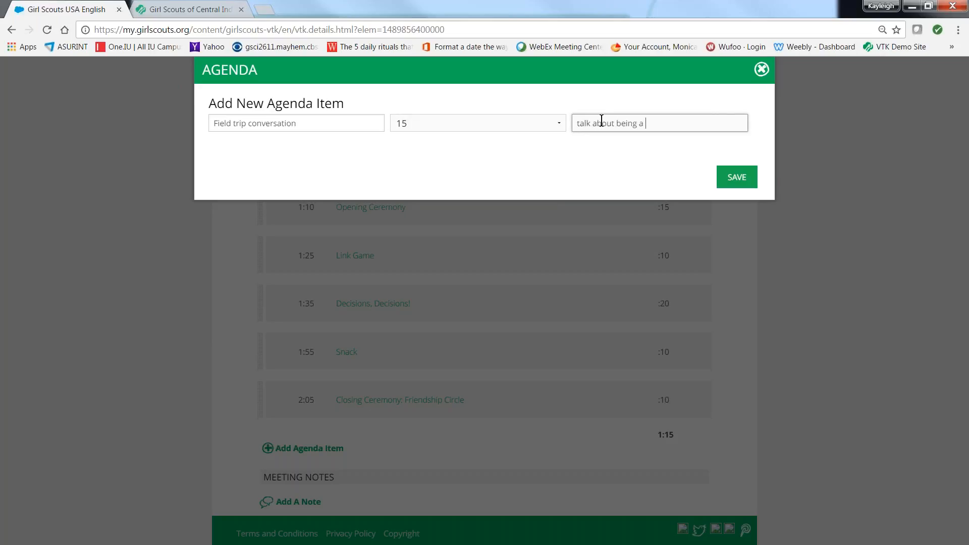
text(sister to every Girl Scout Mar)
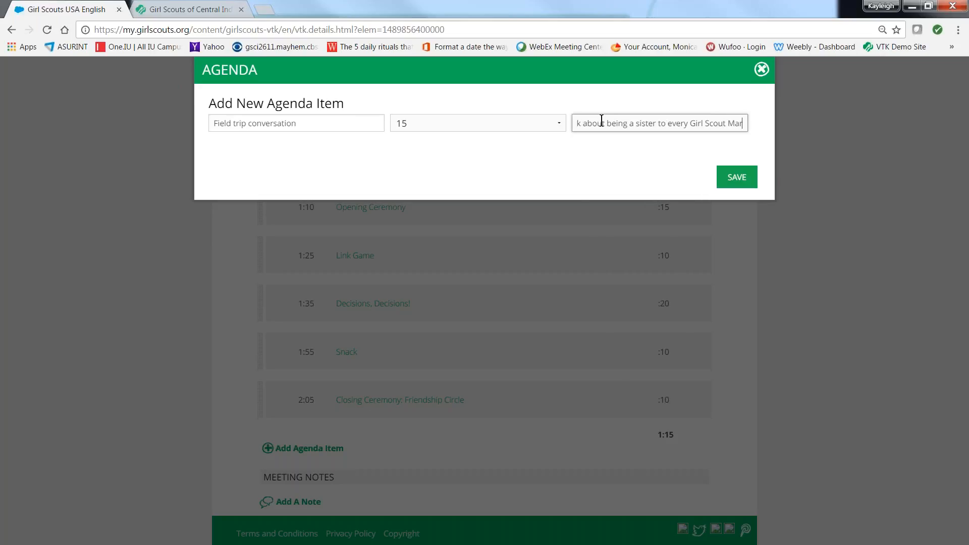
text(y will lead this)
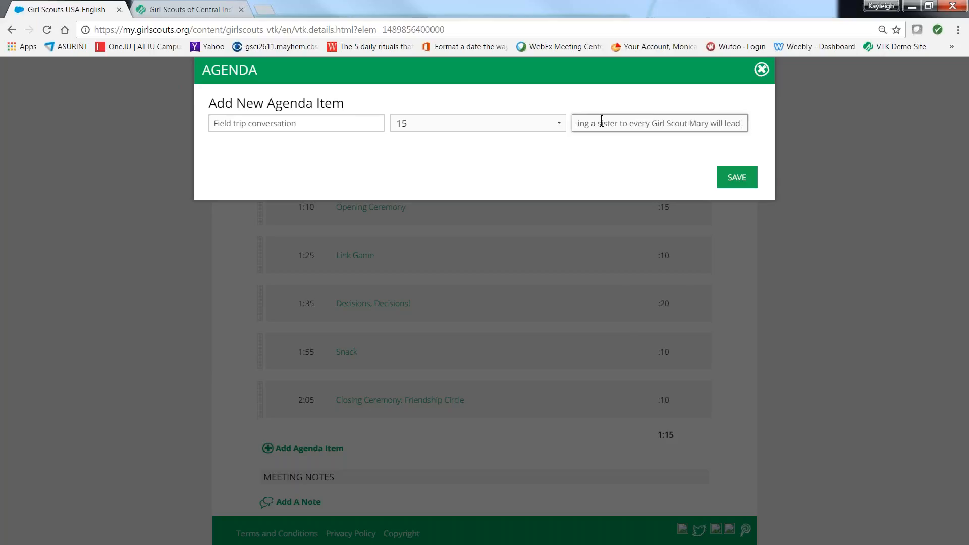
click(731, 179)
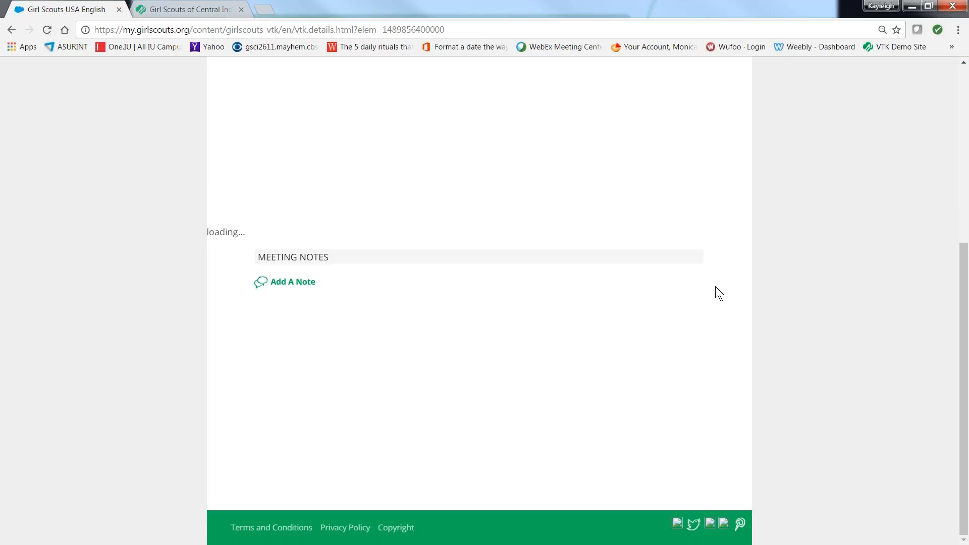
Step: Move the Field trip conversation item to between Link Game and Decisions, Decisions!, and review its saved description
drag(964, 228, 964, 383)
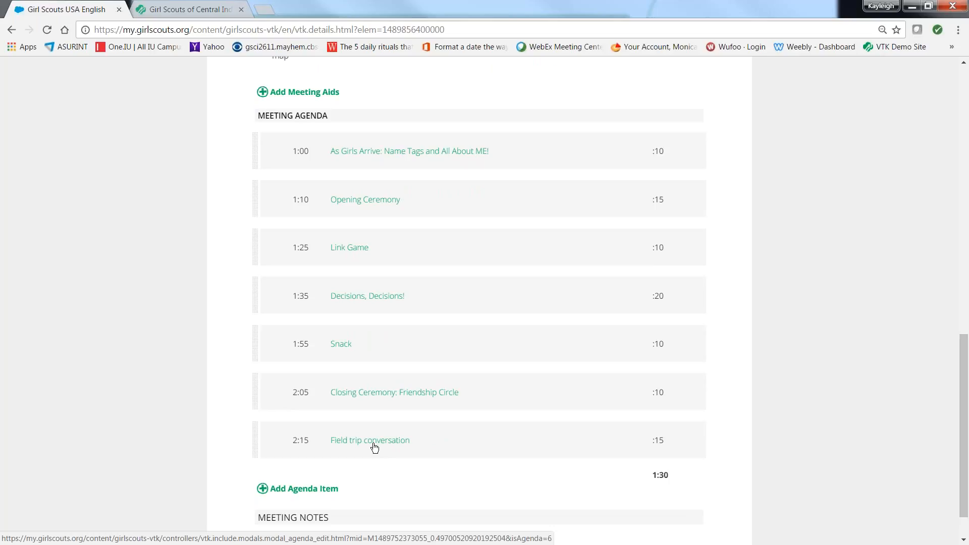
drag(374, 447, 376, 298)
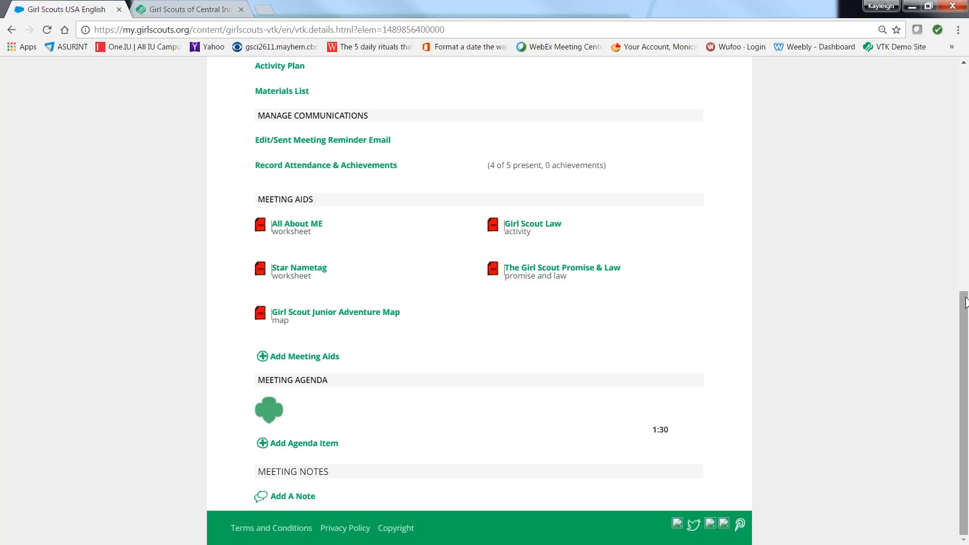
drag(966, 298, 954, 389)
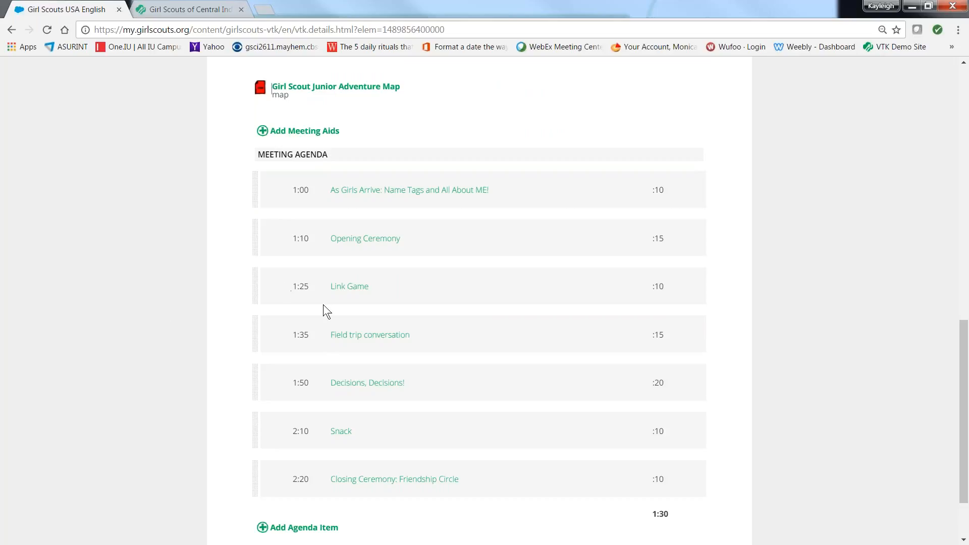
click(351, 335)
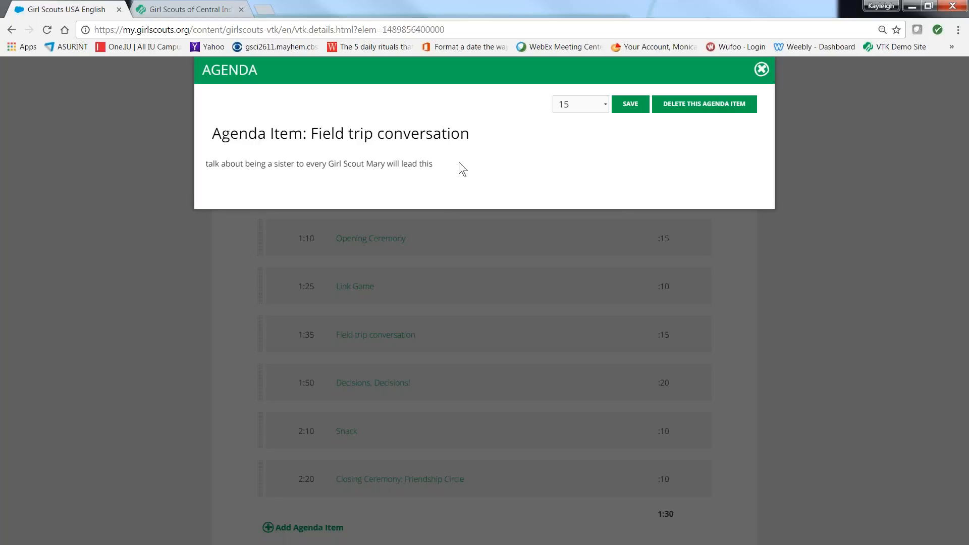
click(761, 70)
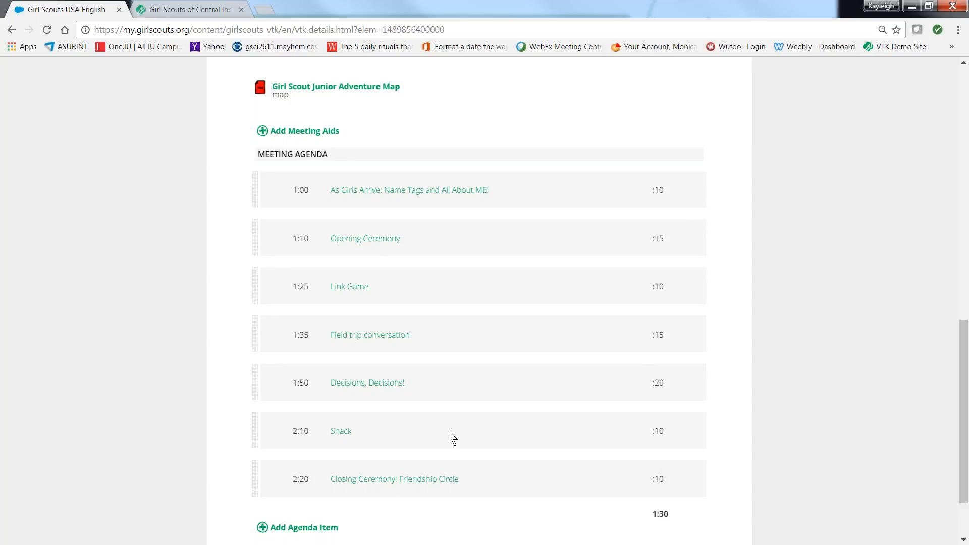
Step: Add the meeting note "Girl Scout cookie orders are due in 2 weeks" and save it
drag(965, 339, 952, 393)
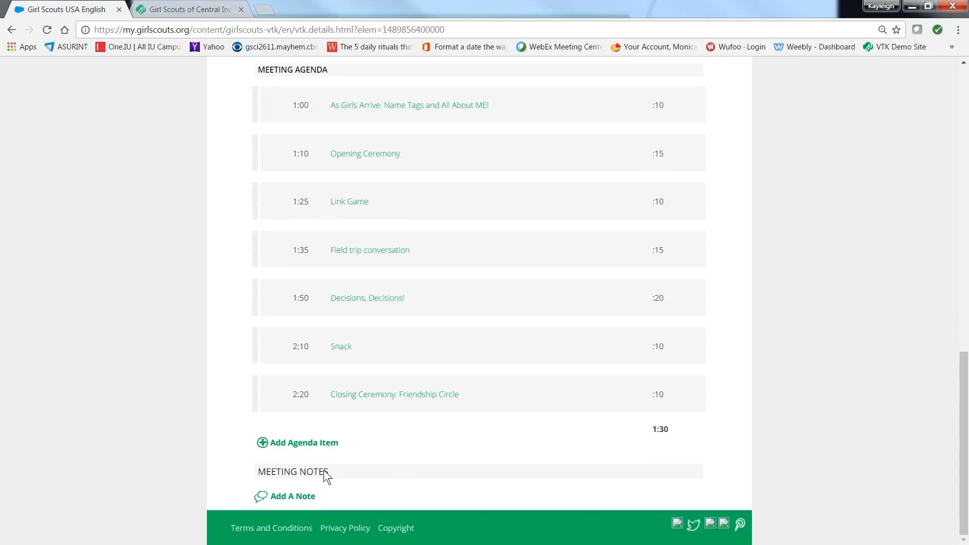
click(288, 501)
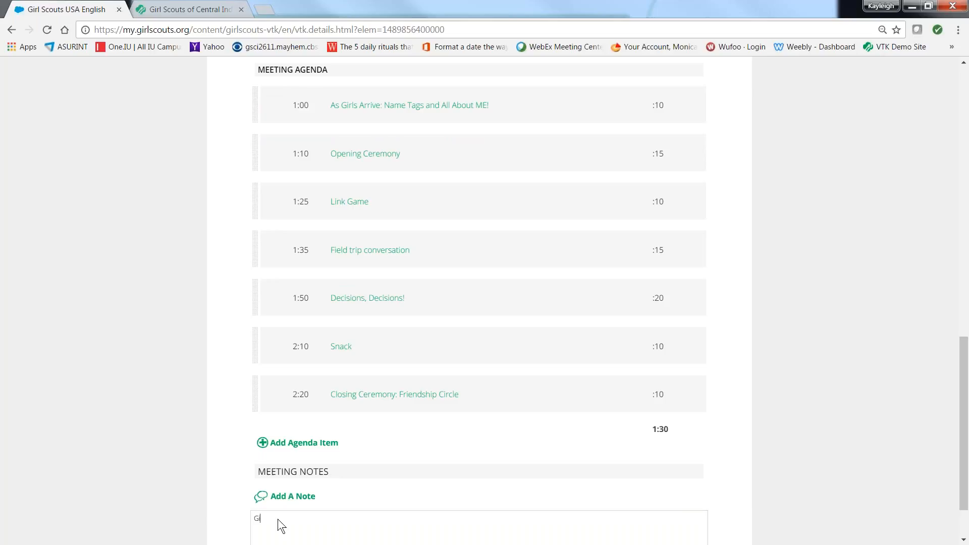
text(Girl Scout cookie orders are due in 2 weeks)
drag(962, 342, 962, 438)
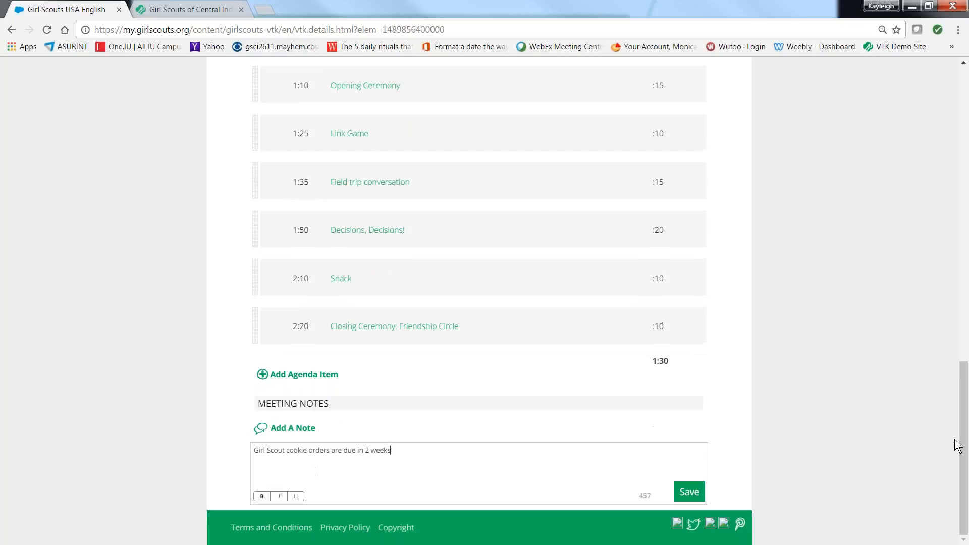
click(686, 495)
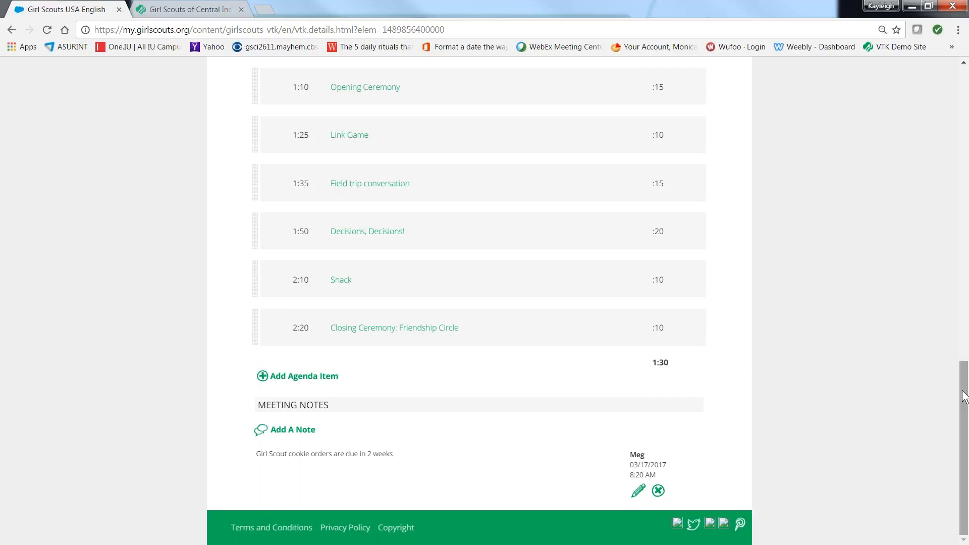
Step: Look back over the meeting plan, and list the Staying Safe on Adventures (Safety Activity Checkpoints) resources
drag(964, 396, 934, 304)
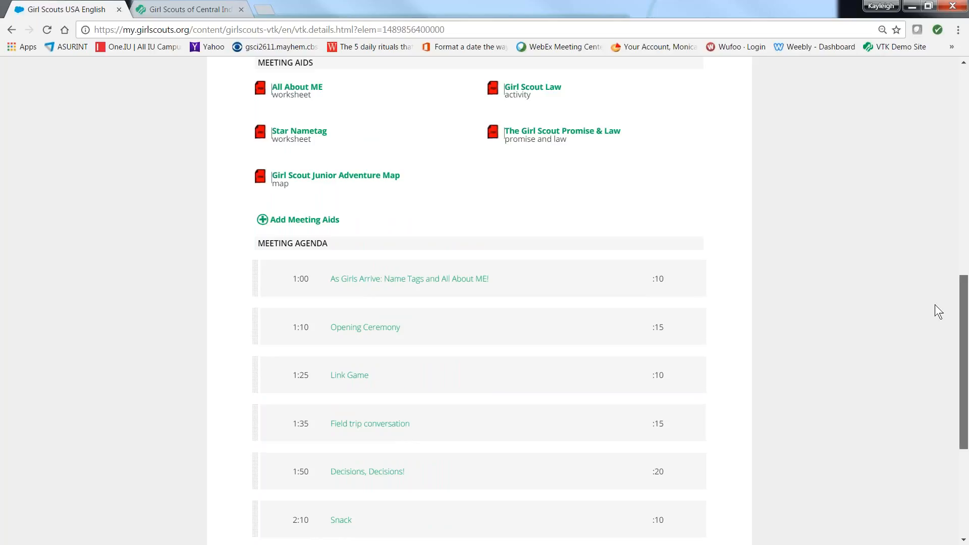
drag(934, 302, 895, 237)
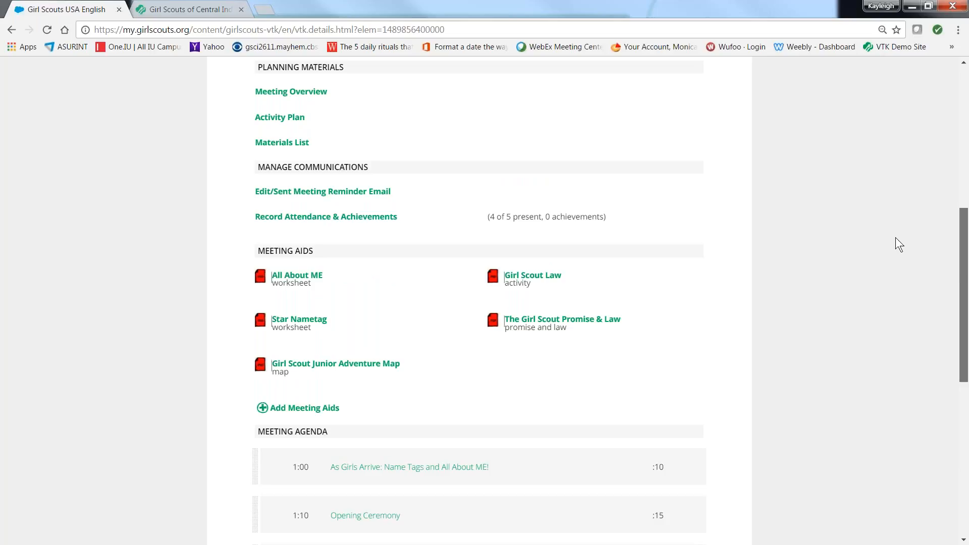
scroll(895, 237, down, 8)
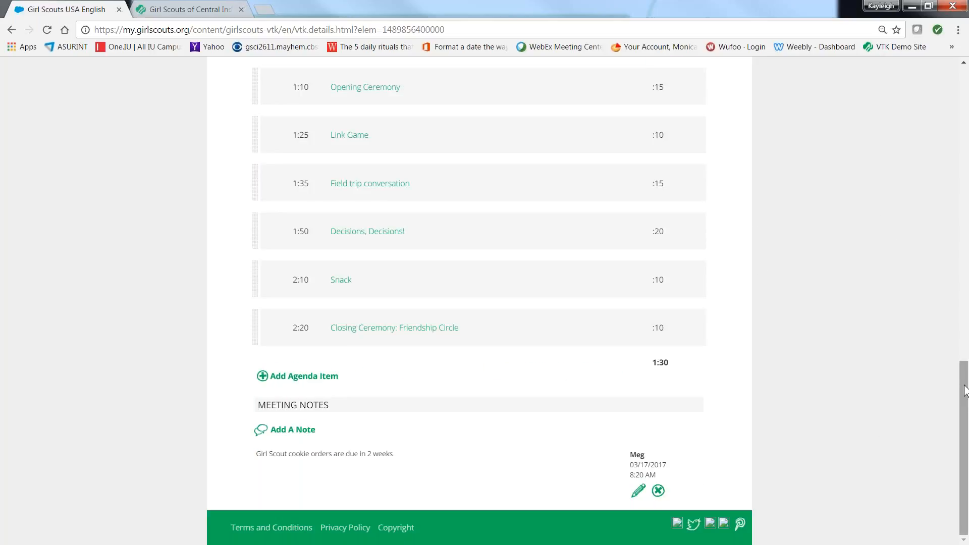
drag(962, 378, 859, 211)
drag(965, 368, 965, 70)
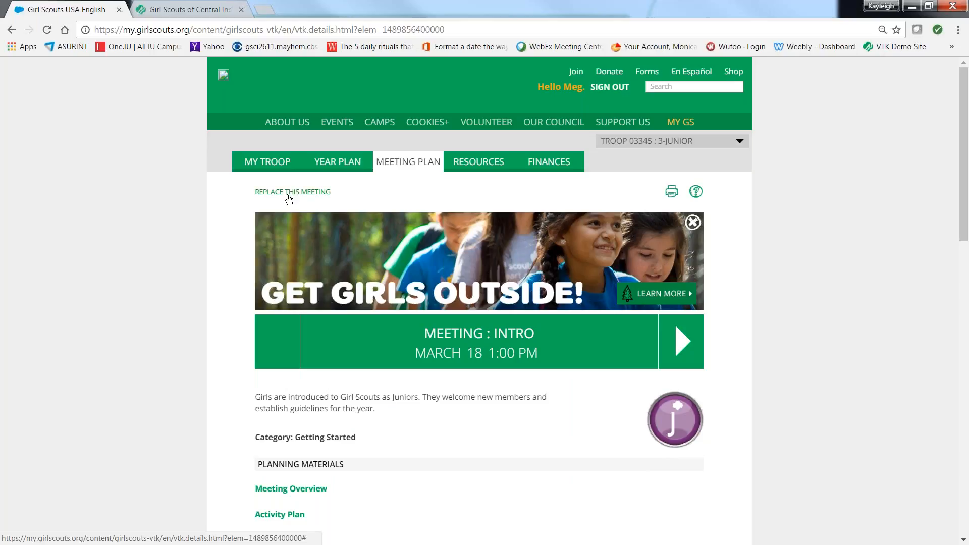
click(489, 162)
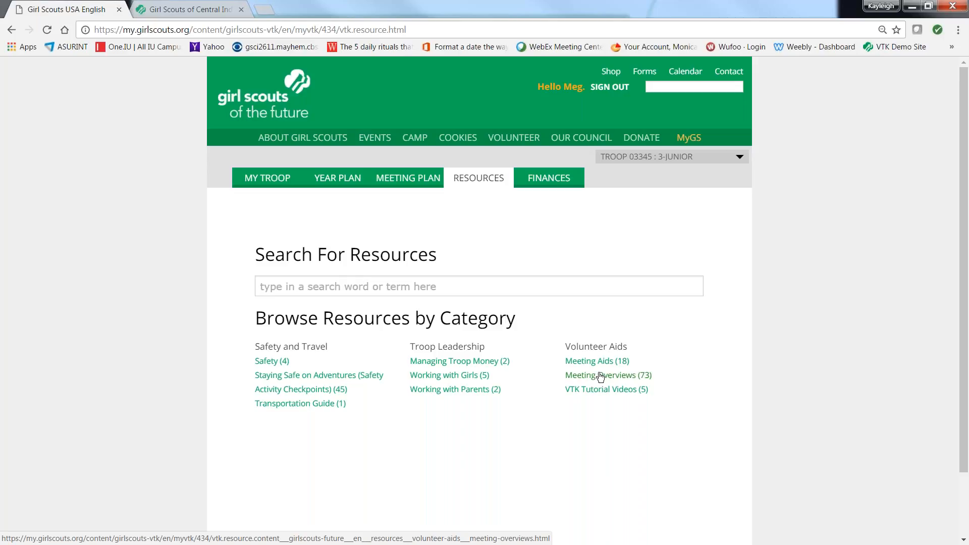
click(298, 378)
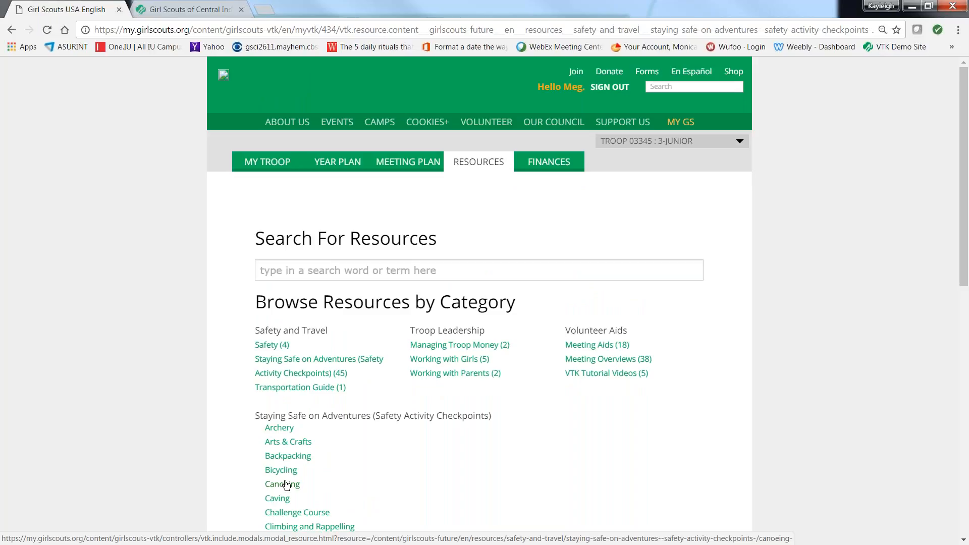
Step: Try to open the Canoeing and Archery safety checkpoints, returning to the resource category overview after each attempt
click(283, 484)
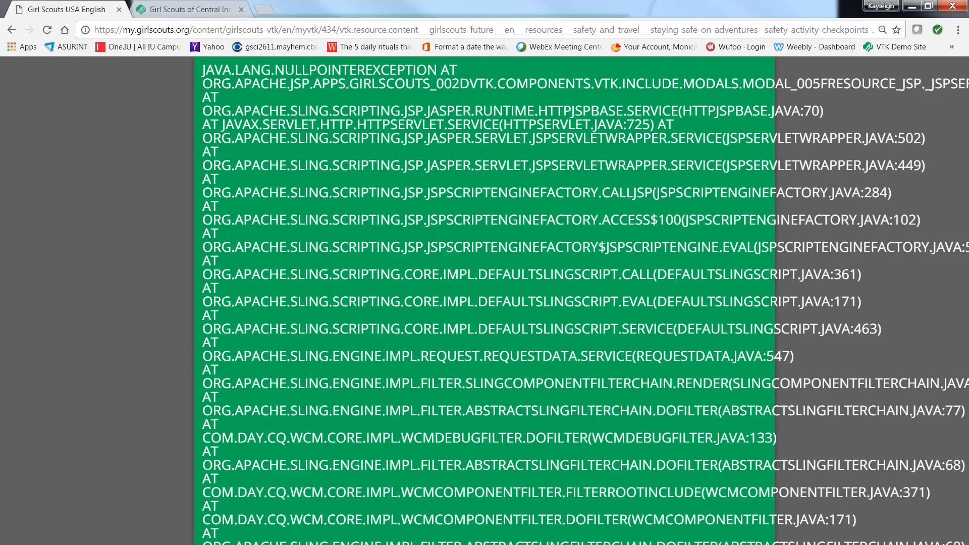
click(11, 29)
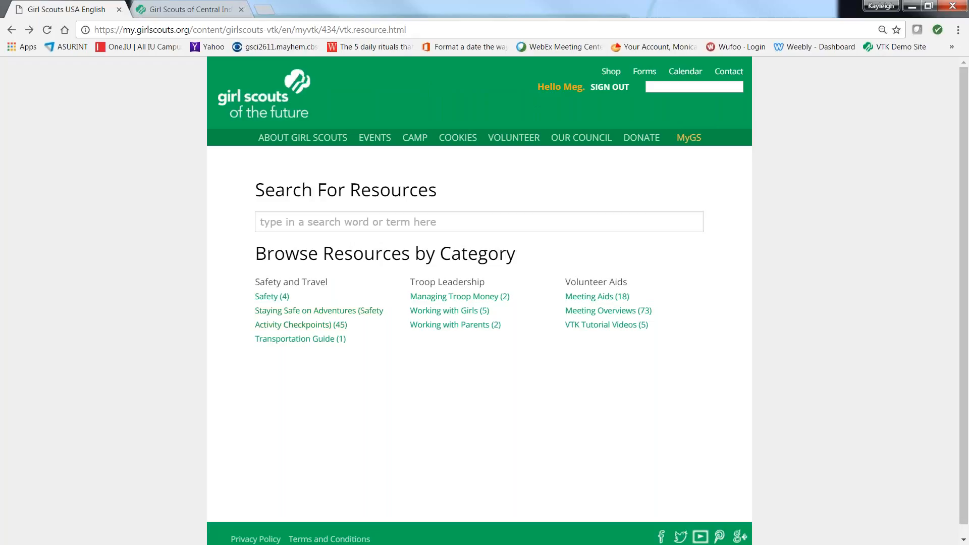
click(286, 310)
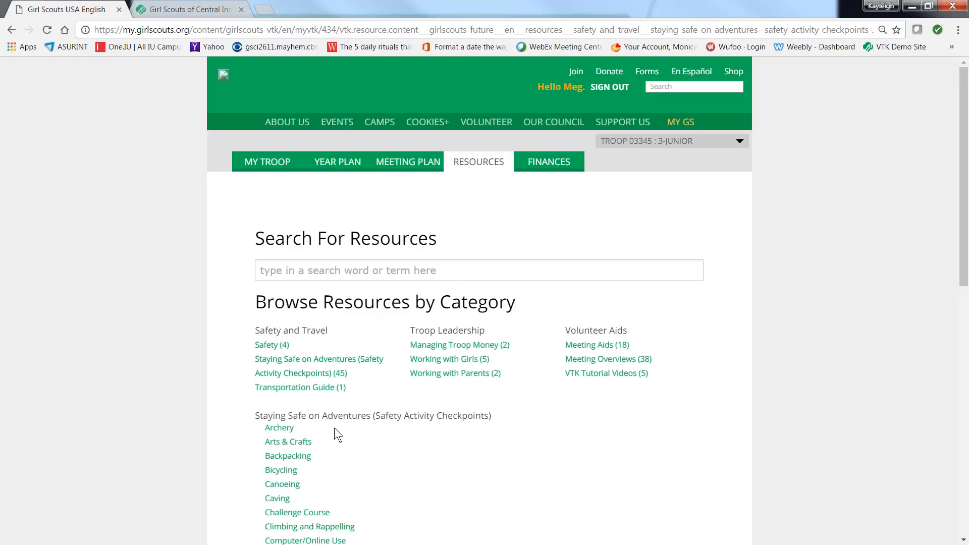
click(292, 428)
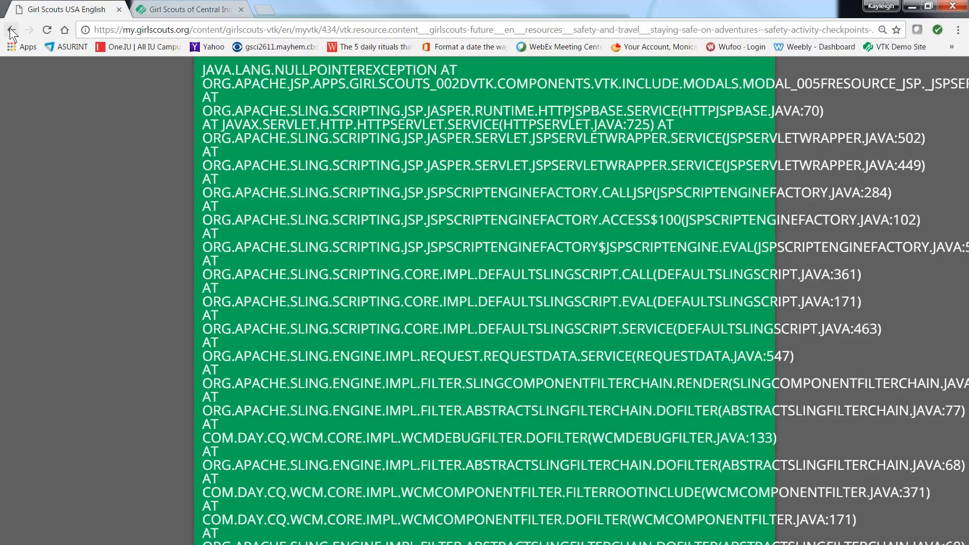
click(10, 29)
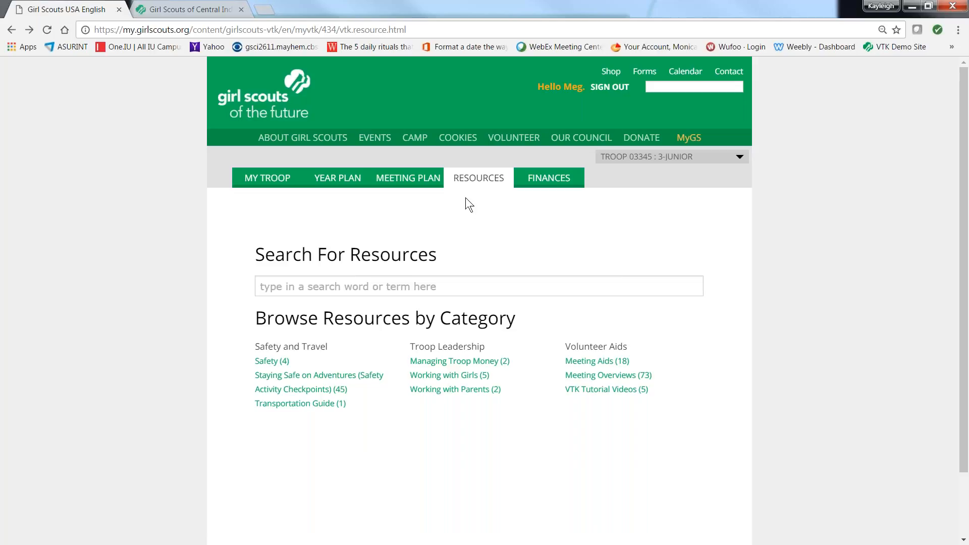
Step: Open the troop's Finances section
click(557, 184)
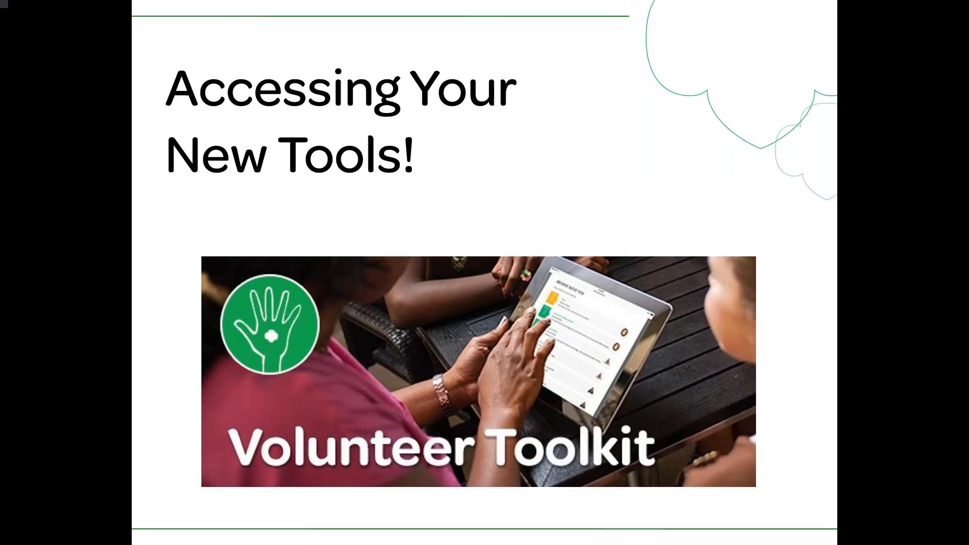
key(Right)
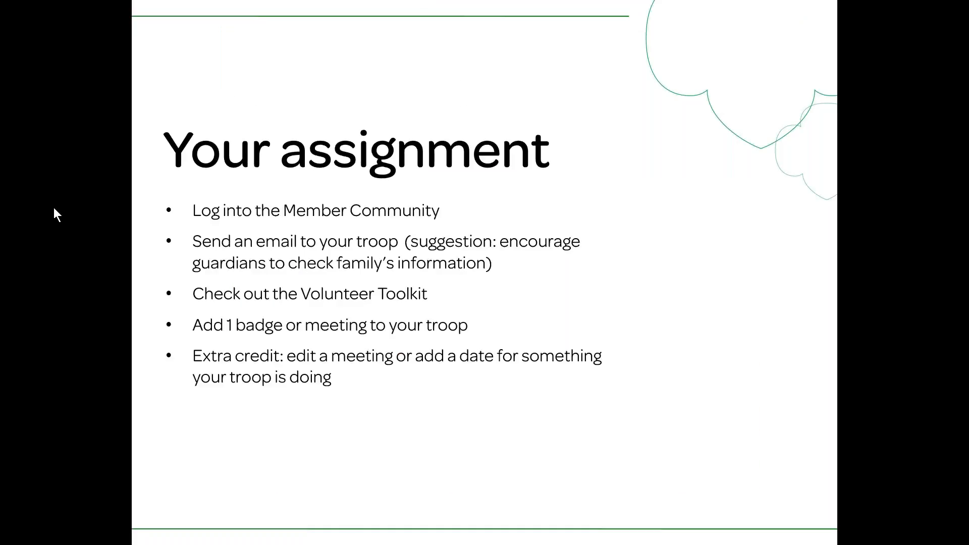